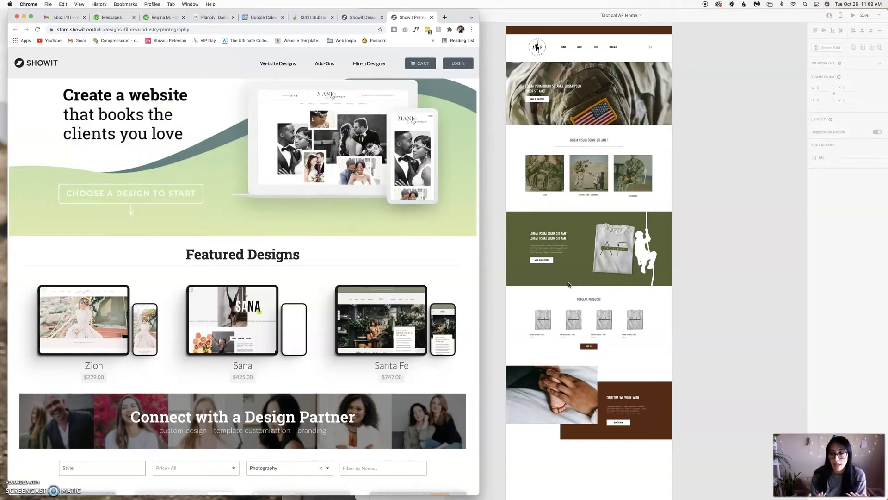
# Bring the Tactical AF Home mockup to the front and select the homepage artboard.
pyautogui.click(850, 185)
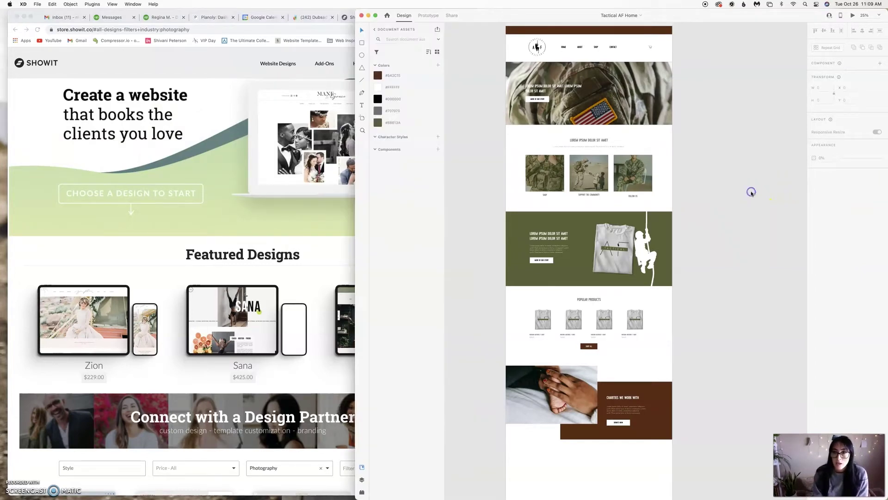
pyautogui.scroll(3, 751, 192)
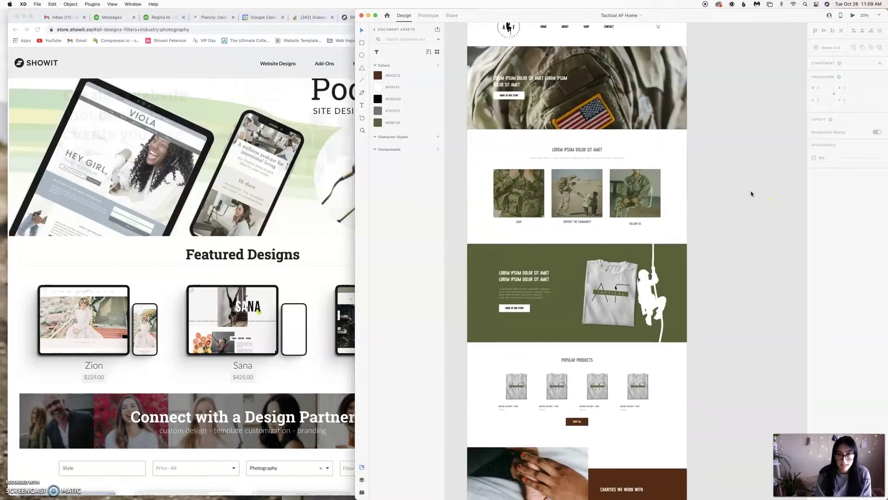
pyautogui.click(506, 214)
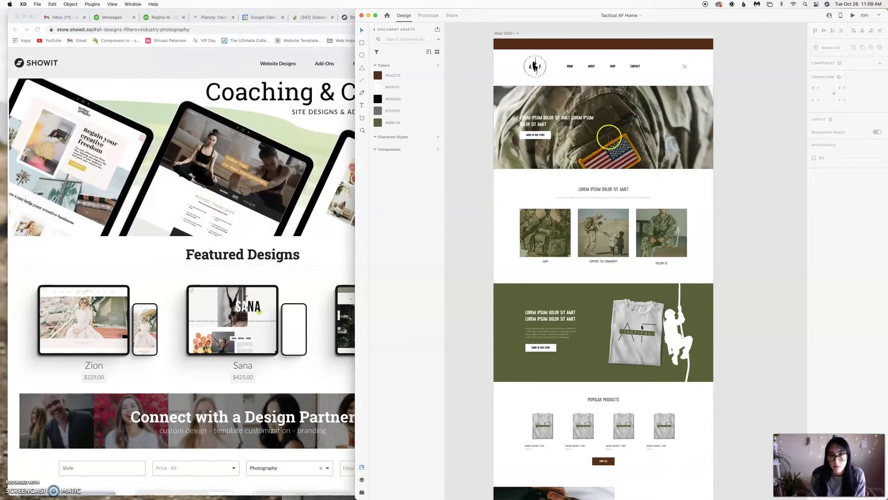
# Check the share link's view options, keeping Design Review, then go back to Design mode.
pyautogui.click(452, 15)
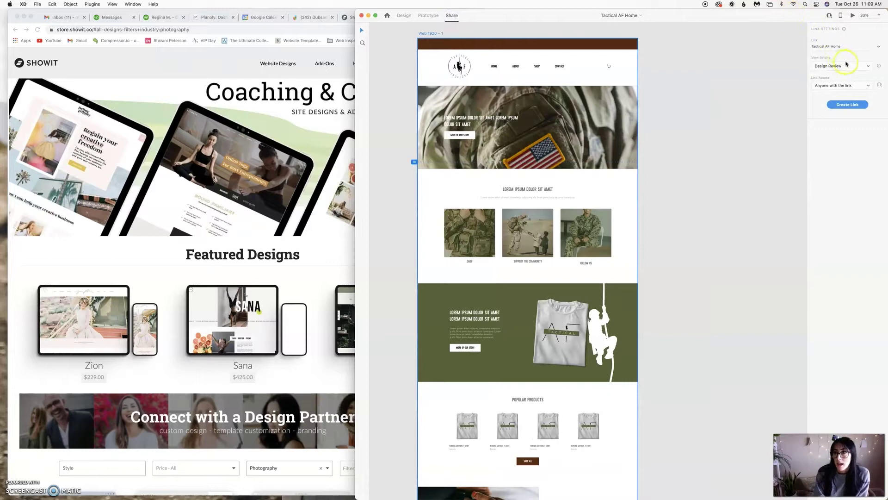
pyautogui.click(846, 66)
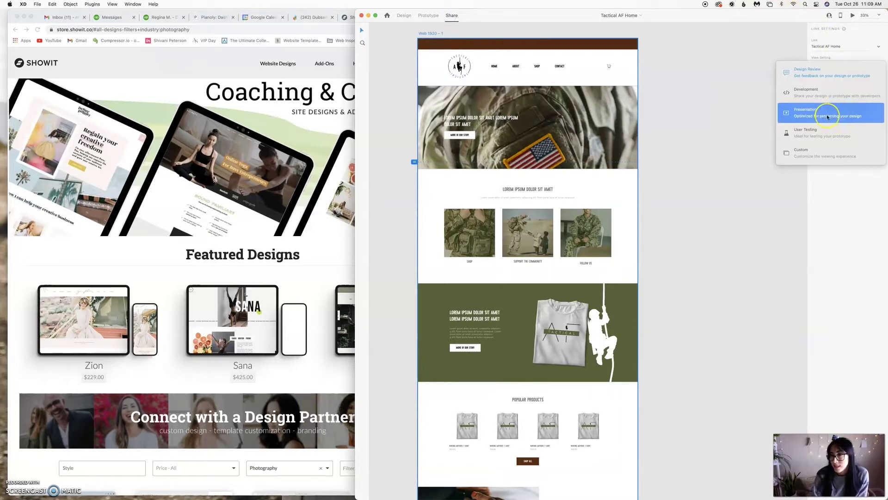
pyautogui.click(721, 106)
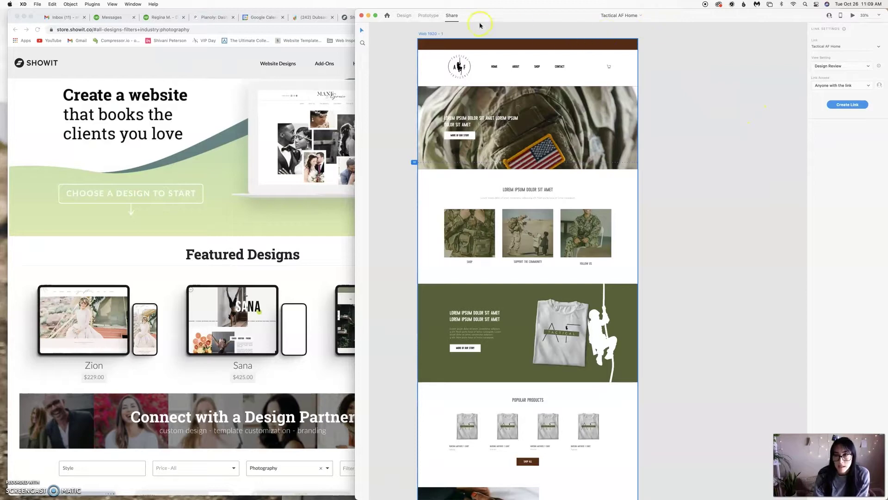
pyautogui.click(403, 15)
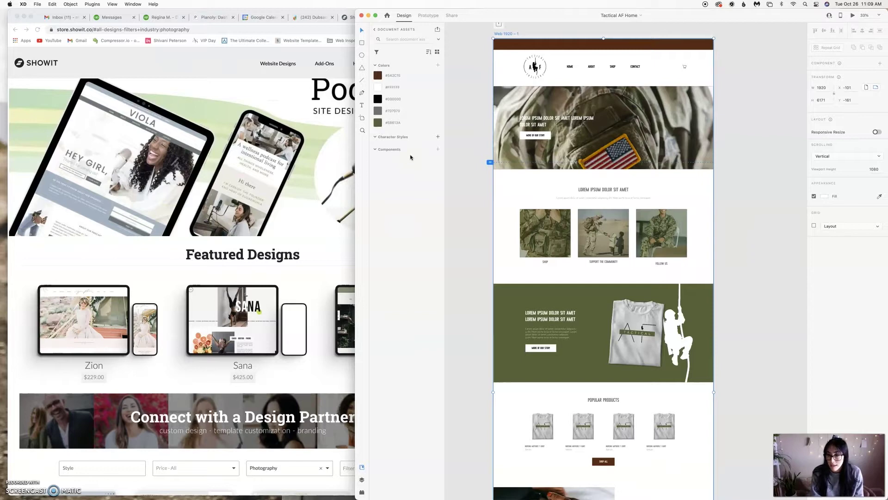
# Deselect everything on the Tactical AF Home canvas.
pyautogui.click(730, 327)
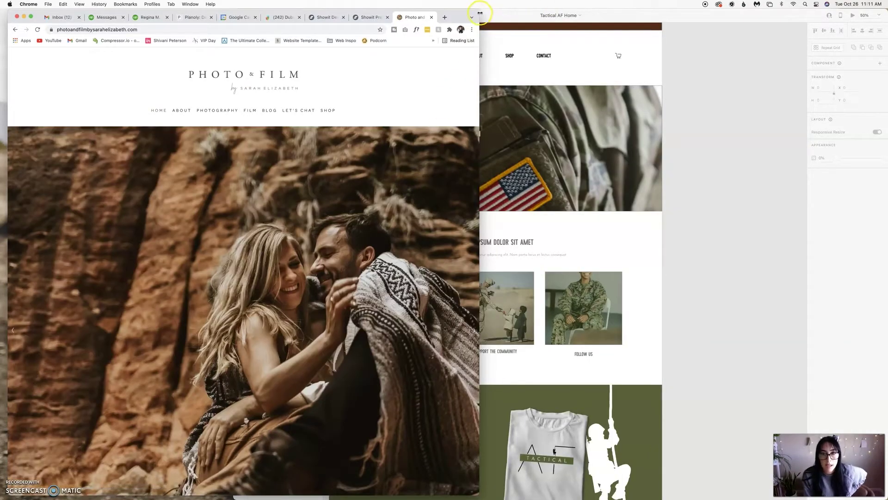
# Widen Chrome and scroll the Photo & Film site down to the footer and back to the top.
pyautogui.moveTo(480, 12); pyautogui.dragTo(644, 3)
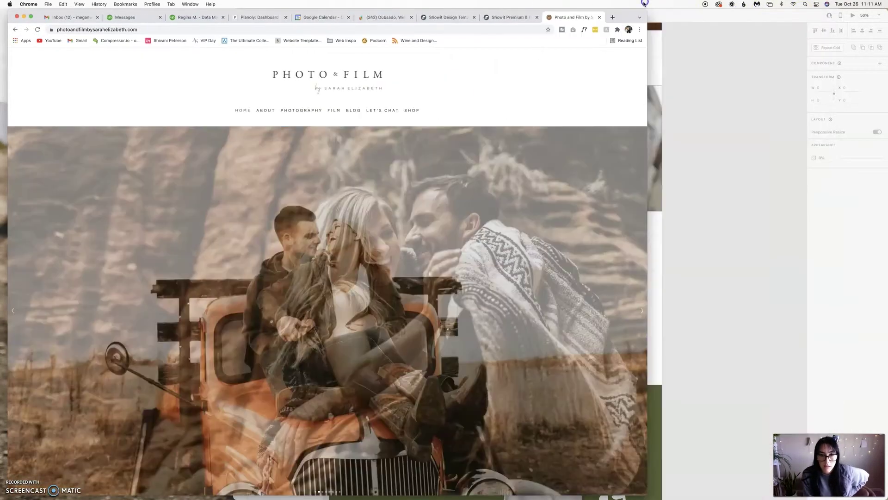
pyautogui.scroll(-5, 341, 184)
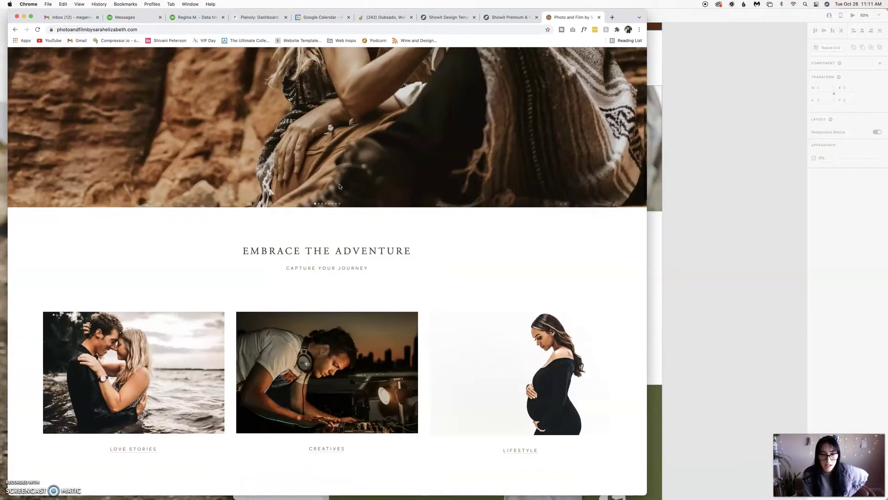
pyautogui.scroll(-10, 339, 186)
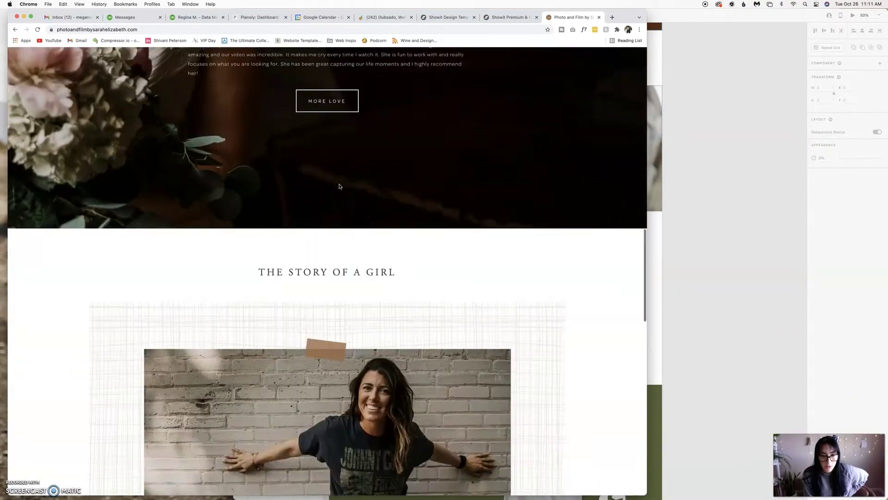
pyautogui.scroll(-15, 339, 186)
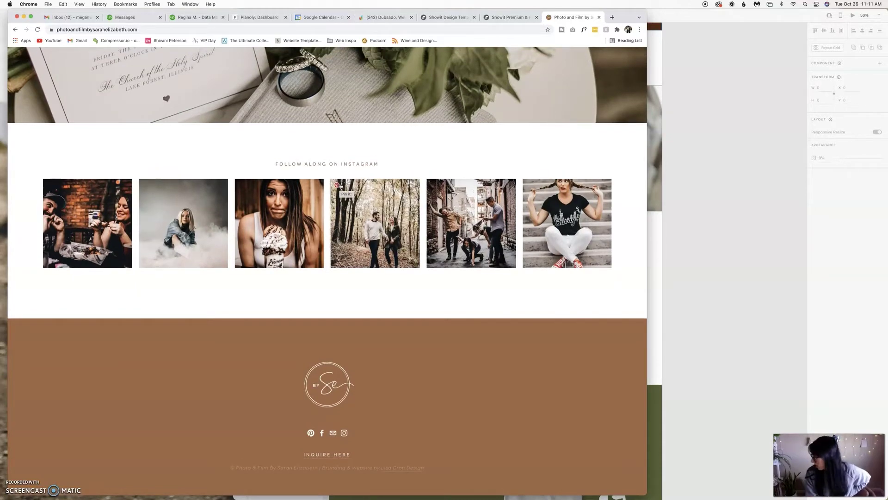
pyautogui.scroll(1, 340, 186)
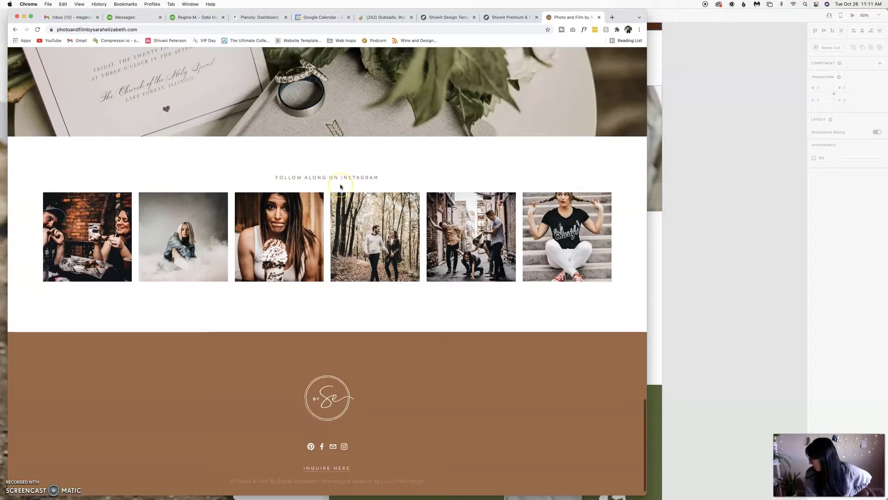
pyautogui.scroll(1, 341, 186)
pyautogui.scroll(15, 342, 185)
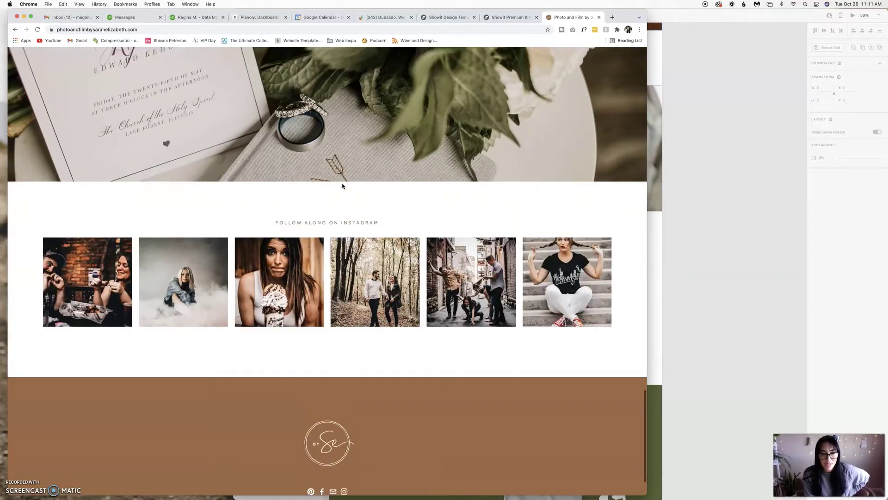
pyautogui.scroll(10, 343, 186)
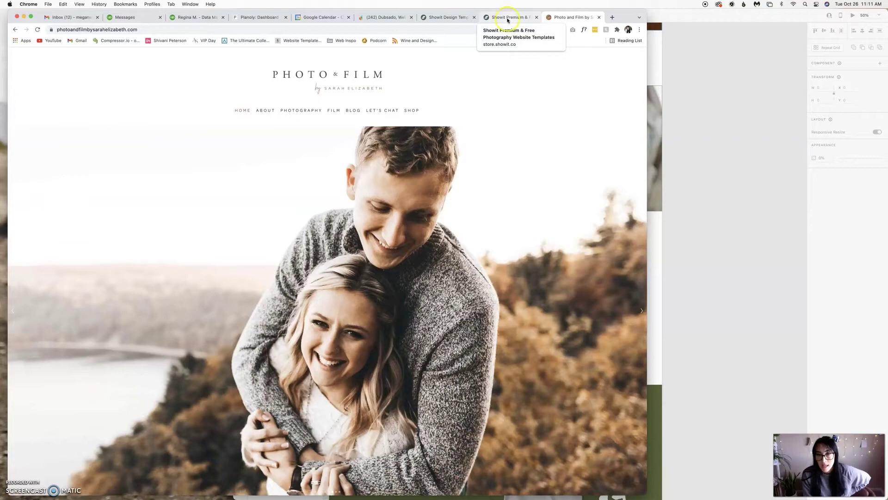
# Open the live demo of Showit's Santa Fe template, then switch back to the mockup.
pyautogui.click(507, 20)
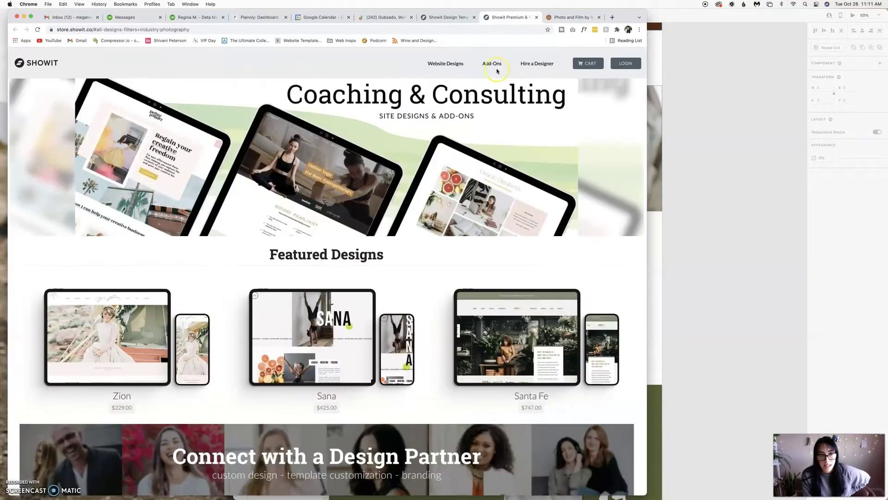
pyautogui.scroll(-6, 497, 70)
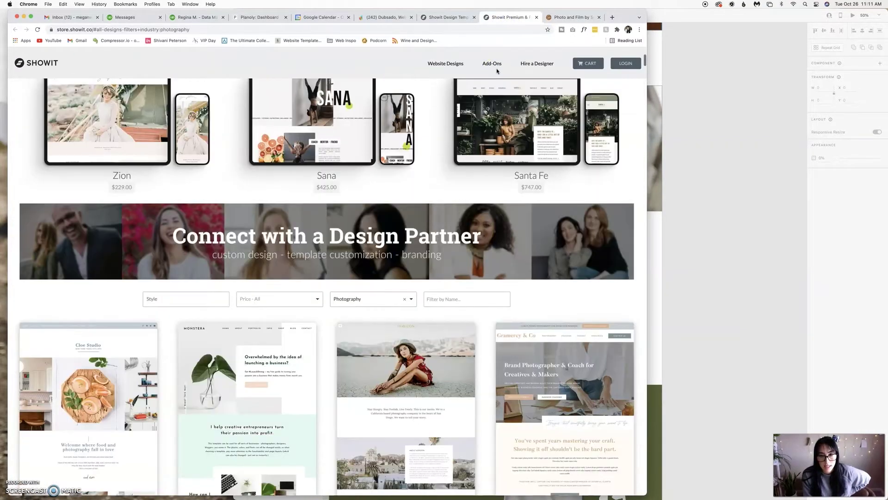
pyautogui.scroll(2, 497, 70)
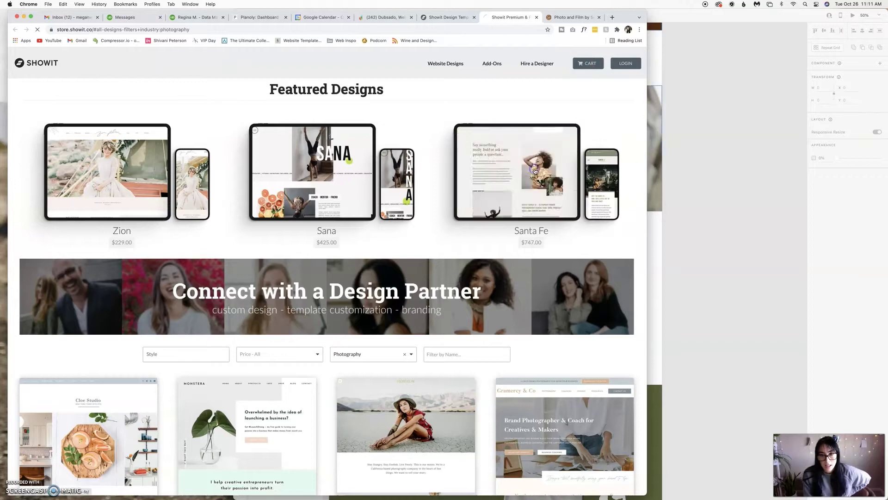
pyautogui.click(589, 159)
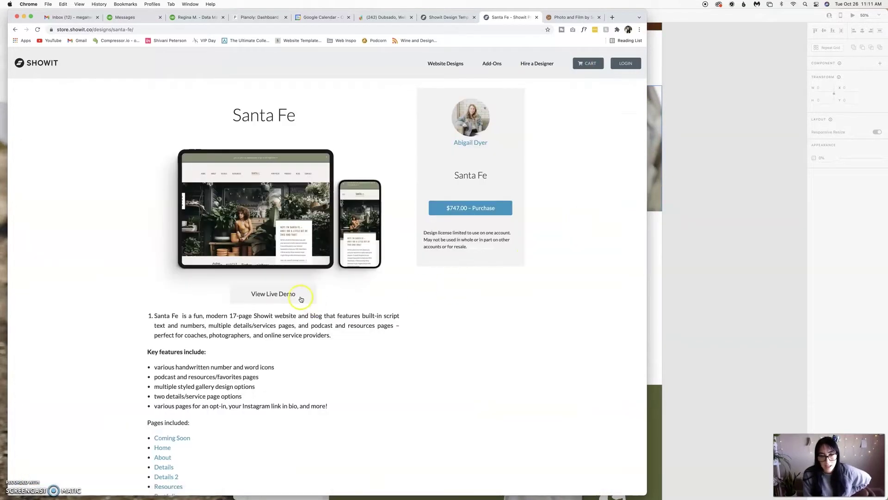
pyautogui.click(301, 298)
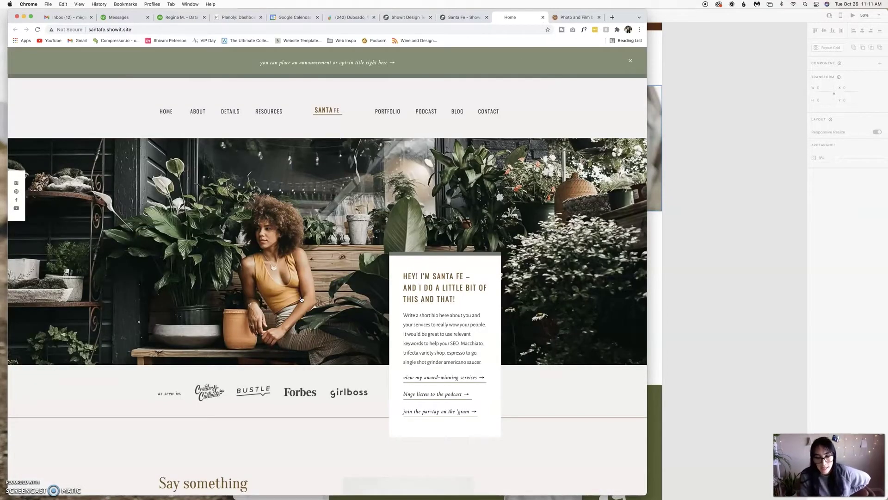
pyautogui.scroll(-7, 549, 390)
pyautogui.press('super+Tab')
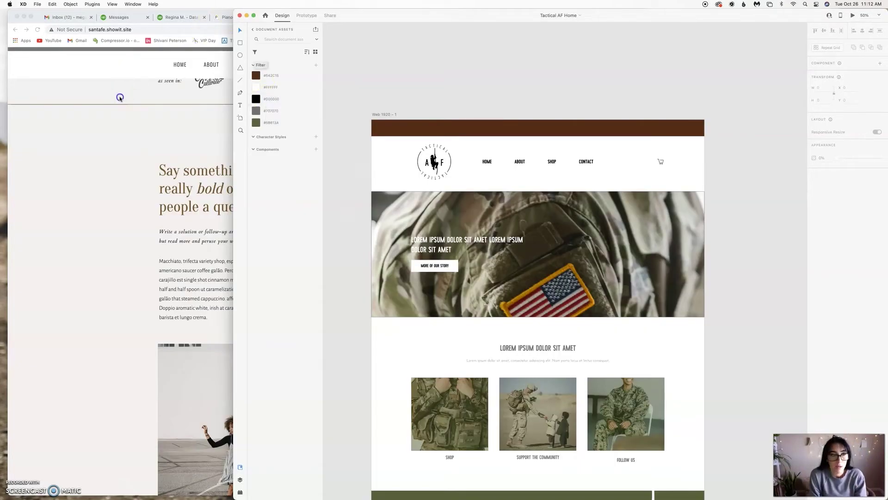
pyautogui.click(119, 96)
# Load pinterest.com in a new tab and open the brown colour palette pin.
pyautogui.click(613, 17)
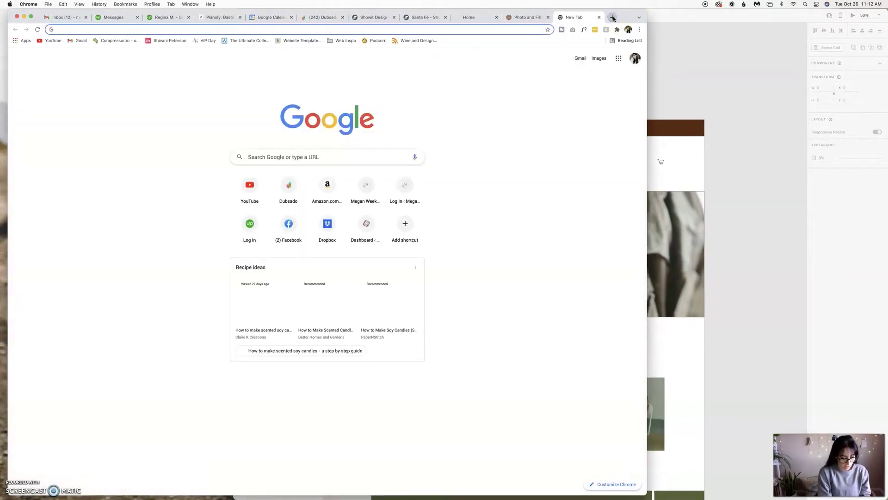
pyautogui.write('pinterest.com')
pyautogui.press('Return')
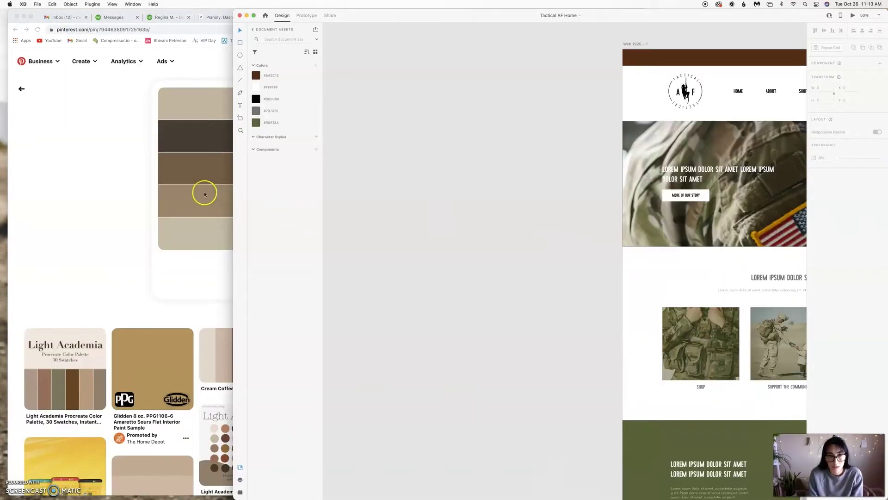
pyautogui.click(204, 193)
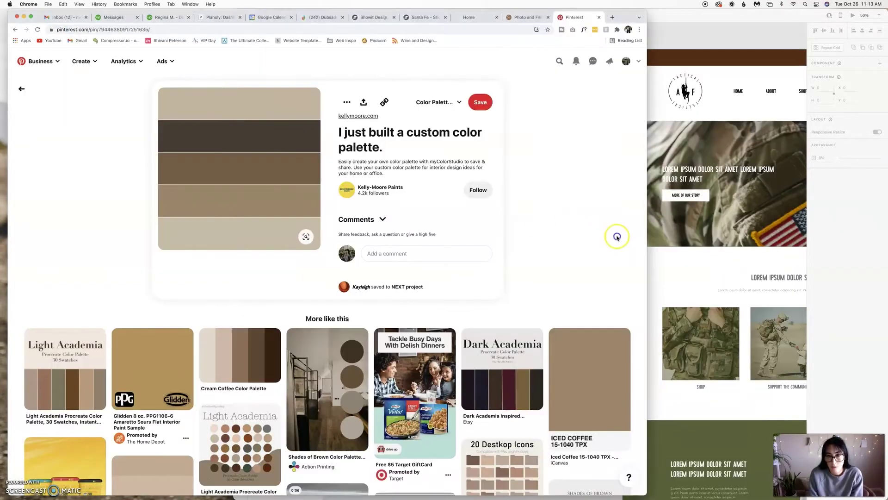
# Drag the brown palette image from Pinterest onto the XD pasteboard beside the artboard.
pyautogui.moveTo(250, 191); pyautogui.dragTo(525, 212)
pyautogui.click(840, 176)
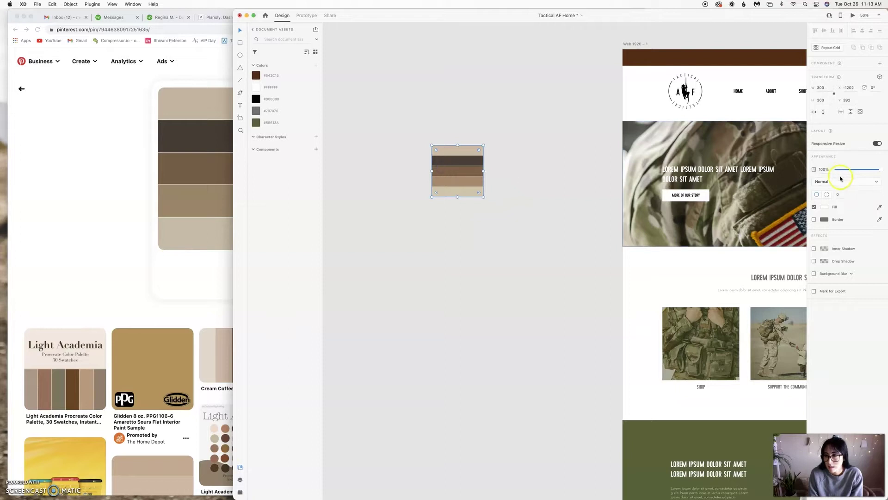
pyautogui.click(644, 278)
pyautogui.hscroll(2, 712, 278)
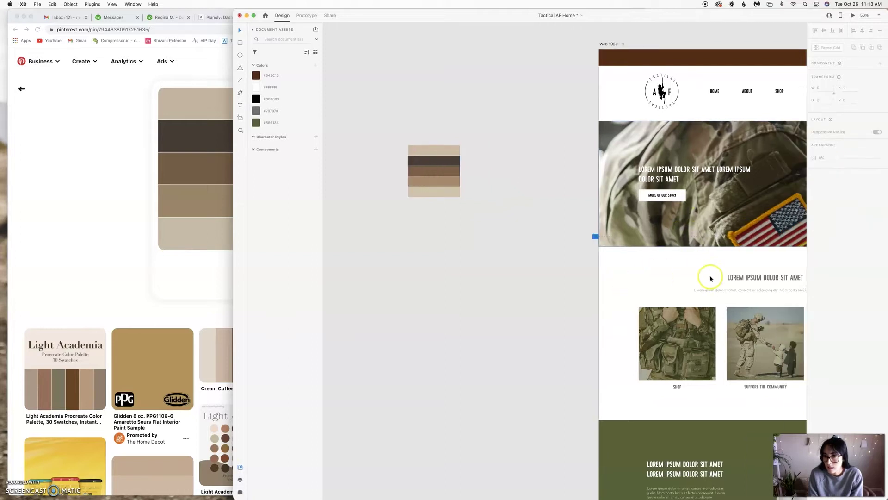
pyautogui.hscroll(2, 711, 278)
# Recolour the mockup's header bar with the palette's lighter brown.
pyautogui.click(676, 55)
pyautogui.click(880, 226)
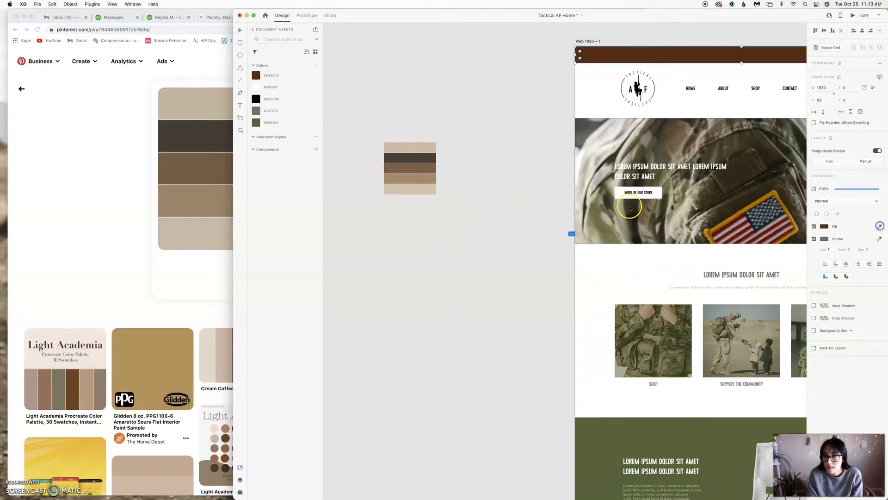
pyautogui.click(393, 169)
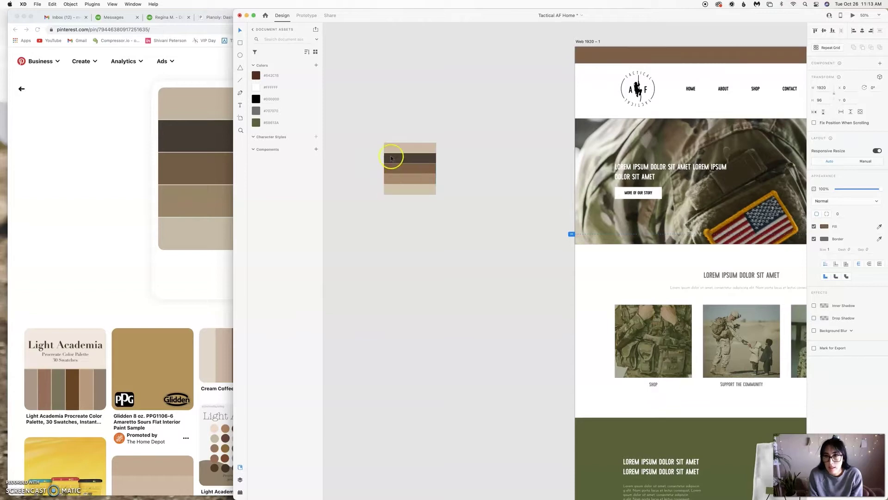
pyautogui.click(421, 76)
# Look over the updated mockup, then bring the Pinterest palette pin back to the front.
pyautogui.hscroll(5, 503, 99)
pyautogui.scroll(-2, 785, 185)
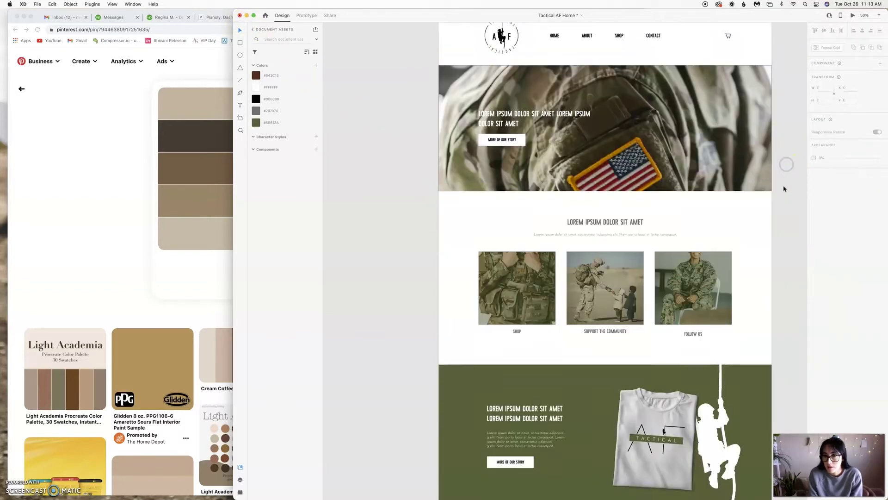
pyautogui.scroll(4, 785, 185)
pyautogui.hscroll(-3, 785, 185)
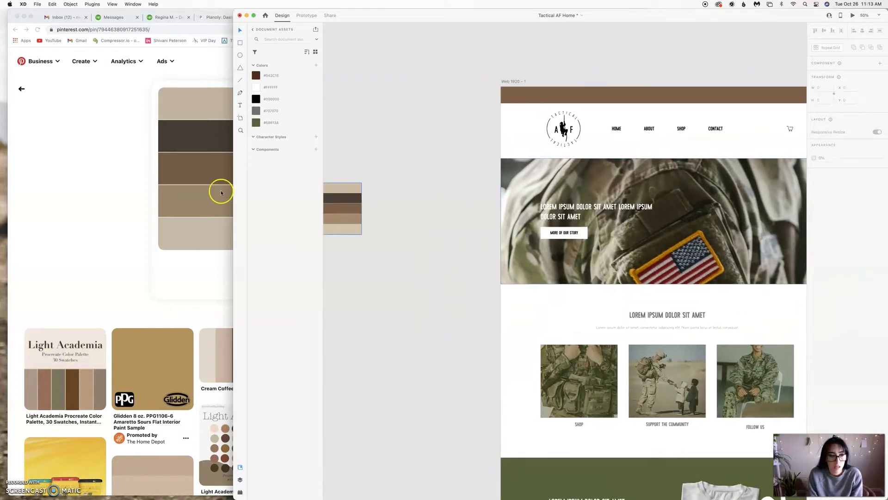
pyautogui.click(221, 193)
pyautogui.scroll(-3, 142, 275)
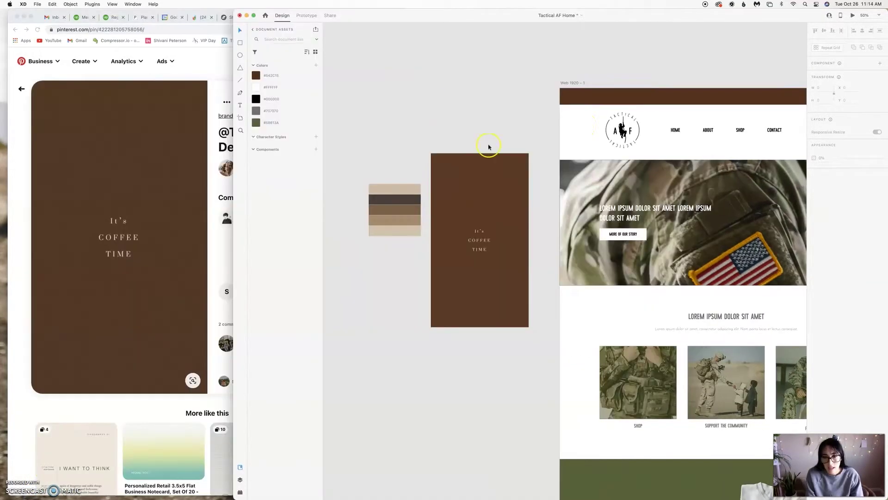
# Add the header bar's brown #53331E to document colours and delete the old #542C15.
pyautogui.hscroll(-1, 593, 100)
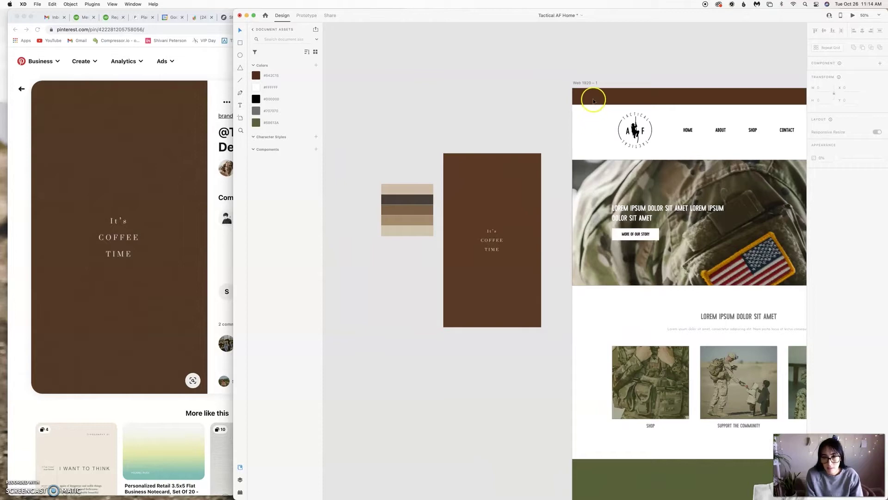
pyautogui.click(579, 102)
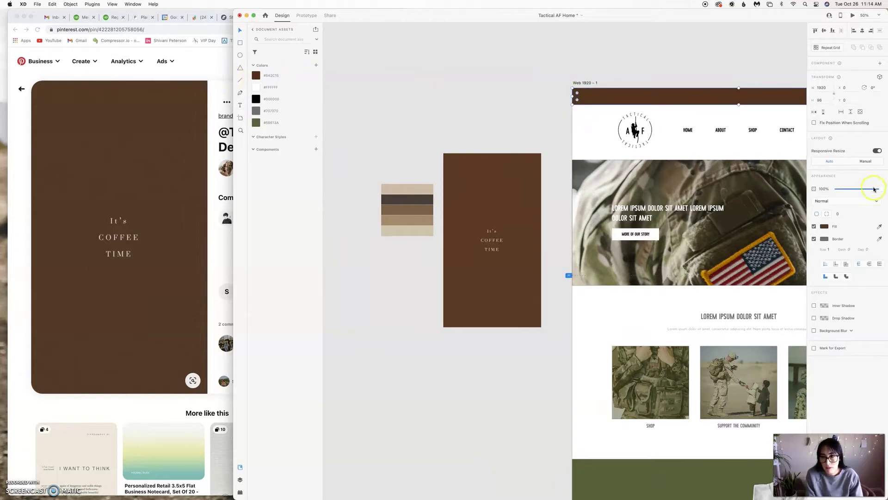
pyautogui.click(317, 66)
pyautogui.rightClick(296, 90)
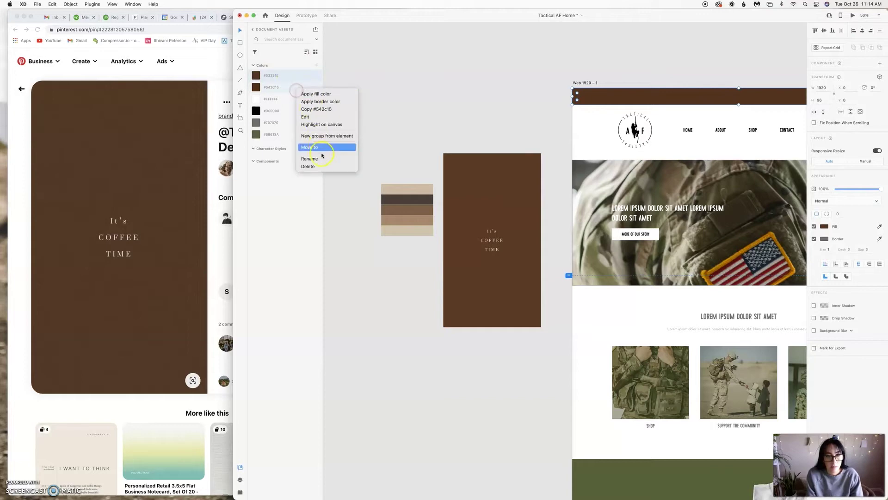
pyautogui.click(308, 166)
# Inspect the SHOP ALL button and brown Charities block, then close the Spice Suite pop-up.
pyautogui.click(359, 148)
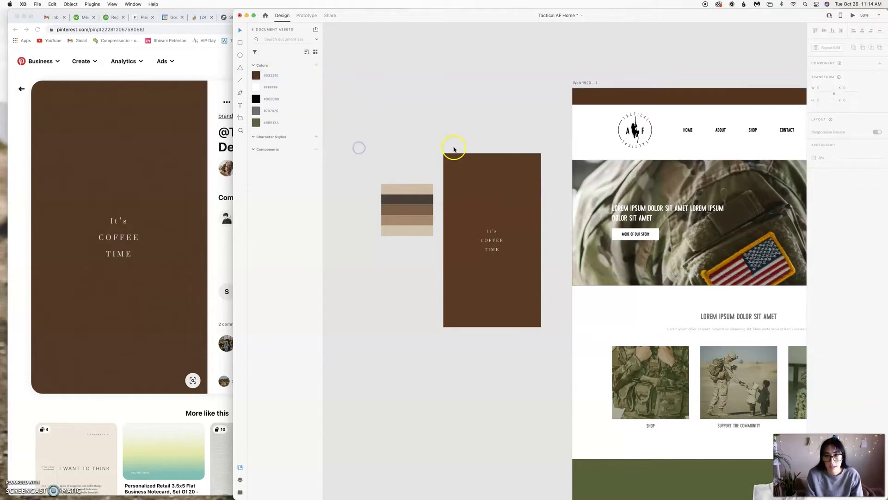
pyautogui.hscroll(5, 562, 148)
pyautogui.scroll(-15, 562, 149)
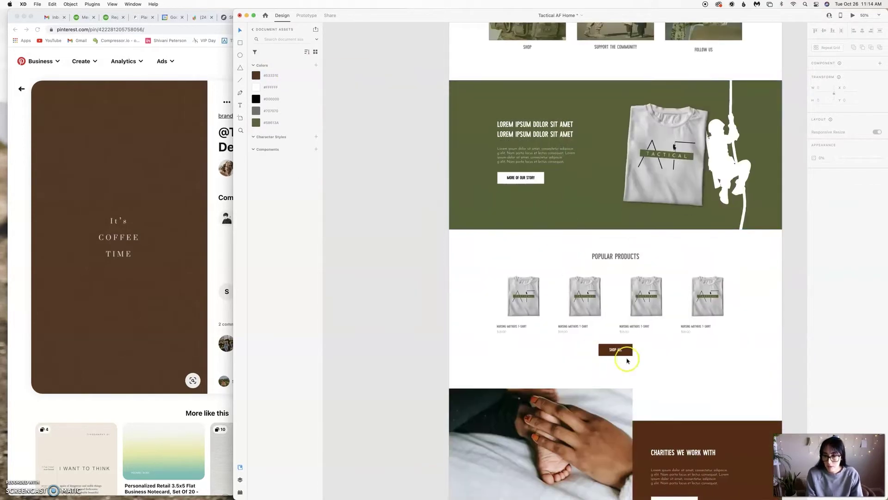
pyautogui.click(625, 354)
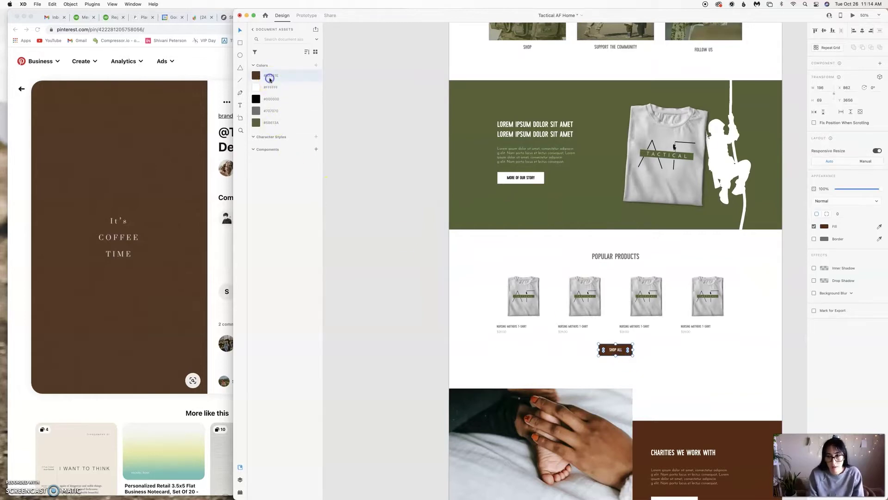
pyautogui.click(706, 441)
pyautogui.scroll(-3, 706, 442)
pyautogui.hscroll(2, 706, 442)
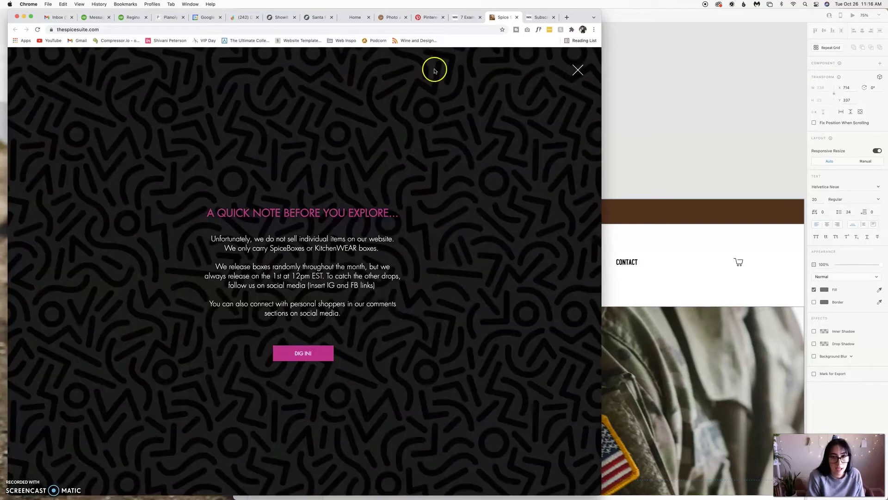
pyautogui.click(577, 70)
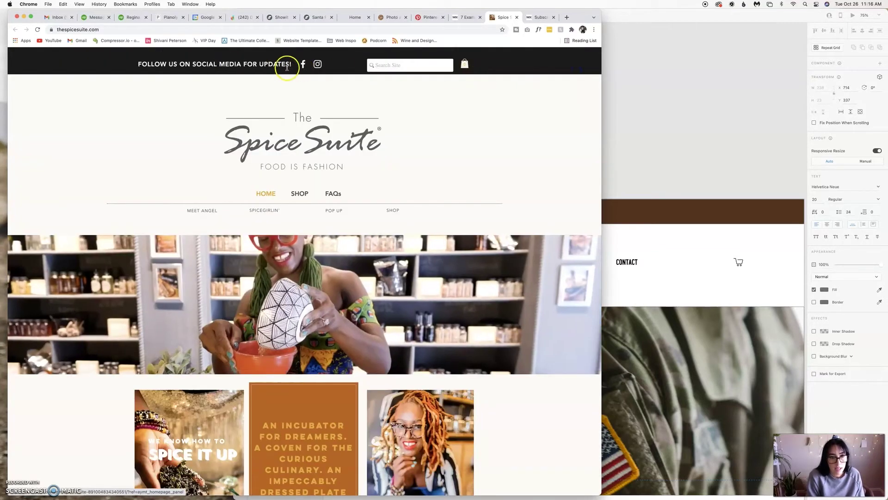
# Retype the line under the navigation as 'Follow Us on Social Media'.
pyautogui.click(652, 136)
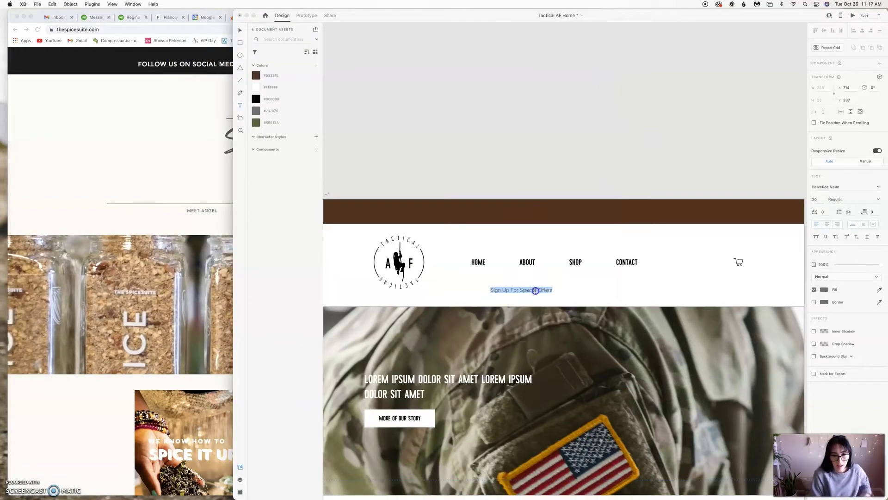
pyautogui.write('Follow Us on Social Media')
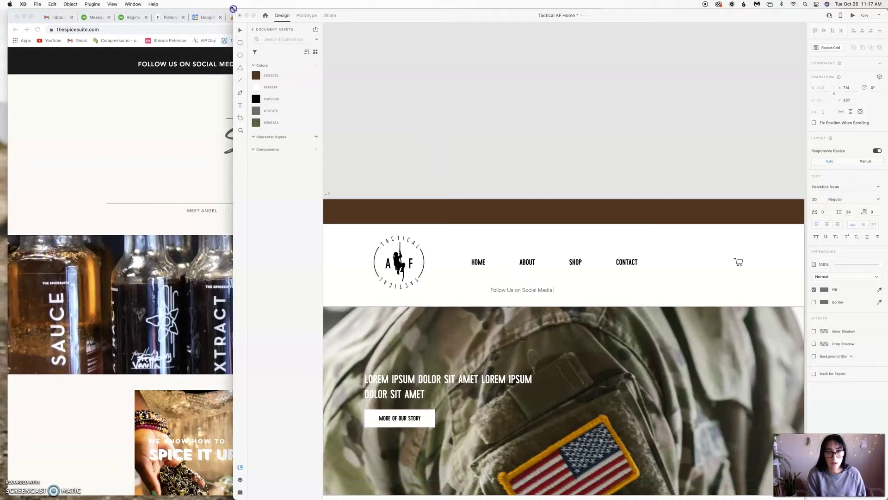
pyautogui.moveTo(233, 9); pyautogui.dragTo(320, 9)
pyautogui.click(638, 287)
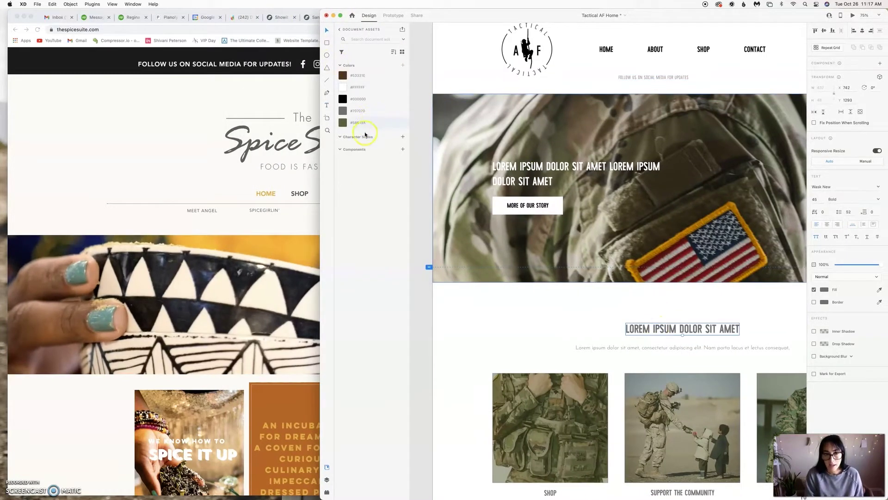
# Save the large heading's Wask New formatting as a character style renamed Header 1.
pyautogui.click(403, 136)
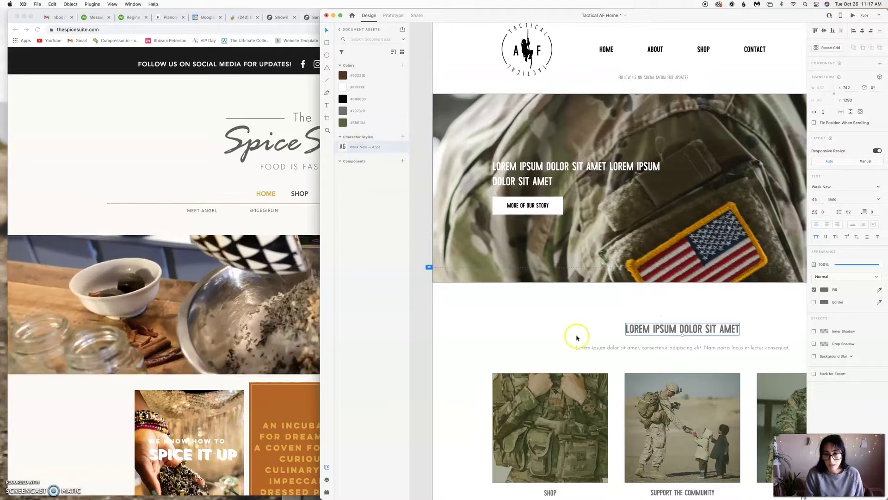
pyautogui.scroll(-2, 577, 338)
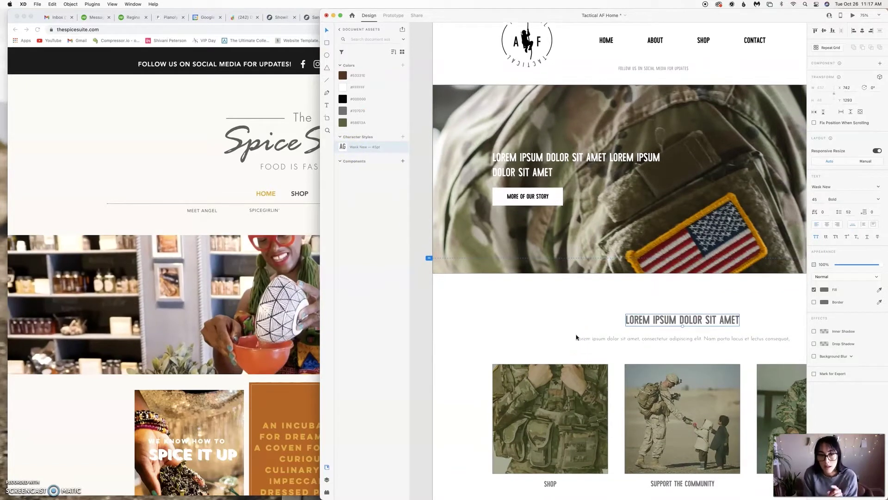
pyautogui.click(377, 189)
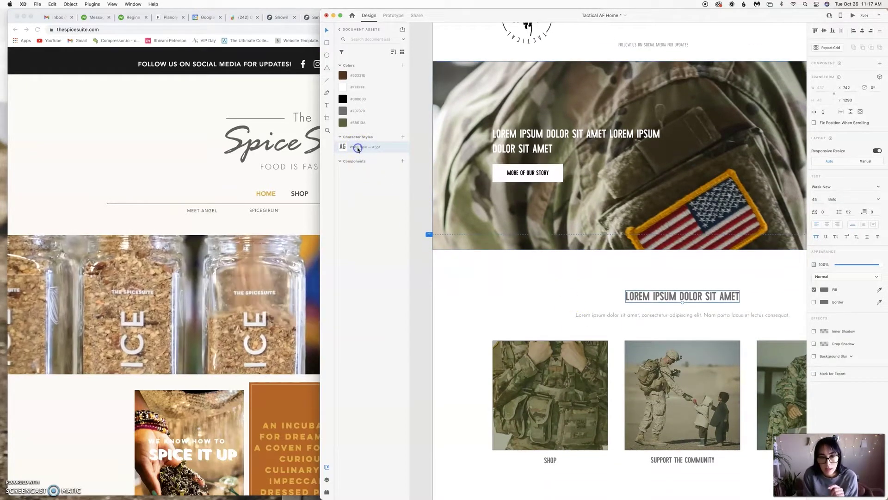
pyautogui.rightClick(373, 149)
pyautogui.click(391, 195)
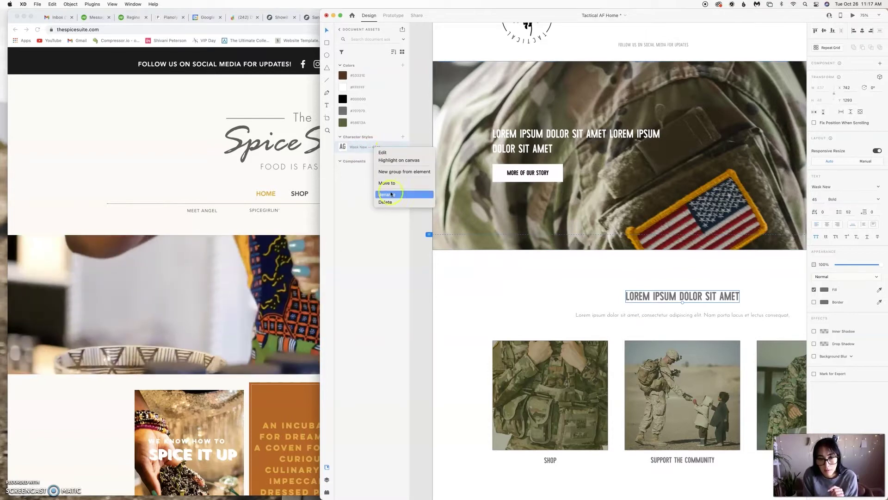
# Save the Josefin Sans 21pt body text as a character style named Body Font.
pyautogui.click(364, 147)
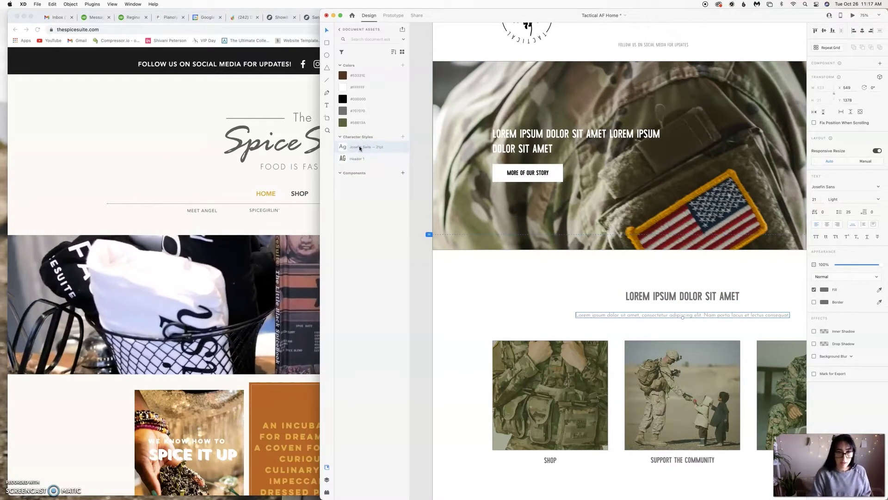
pyautogui.doubleClick(360, 147)
pyautogui.write('Bod')
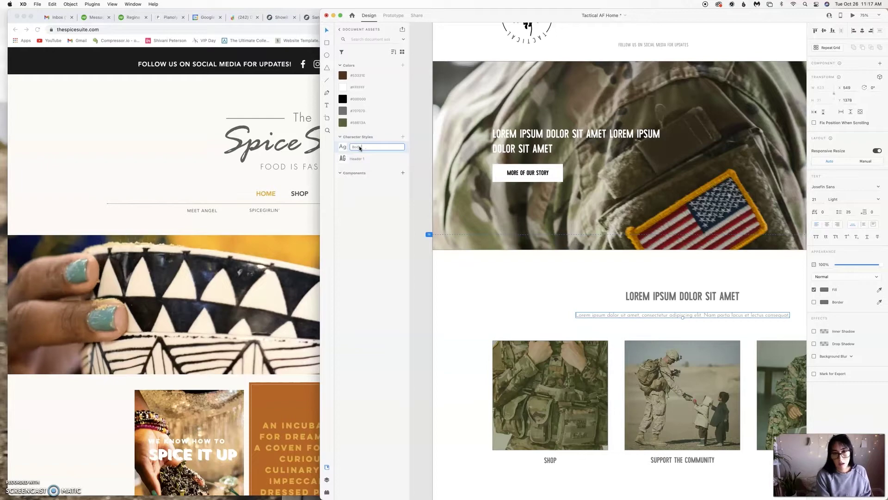
pyautogui.write('y Font')
pyautogui.click(535, 255)
# Save the SHOP label's Wask New 30pt formatting as a character style named Header 2.
pyautogui.scroll(-2, 532, 266)
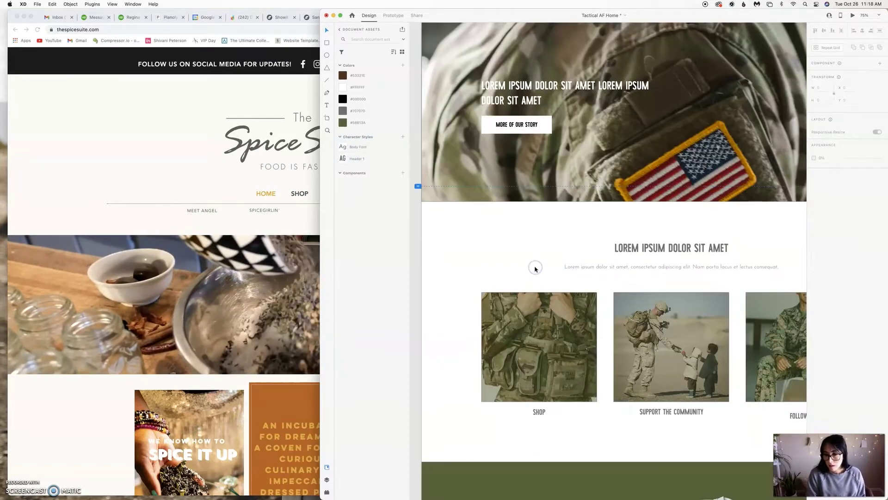
pyautogui.scroll(-3, 535, 268)
pyautogui.hscroll(2, 536, 269)
pyautogui.click(495, 353)
pyautogui.keyDown('shift'); pyautogui.click(644, 353); pyautogui.keyUp('shift')
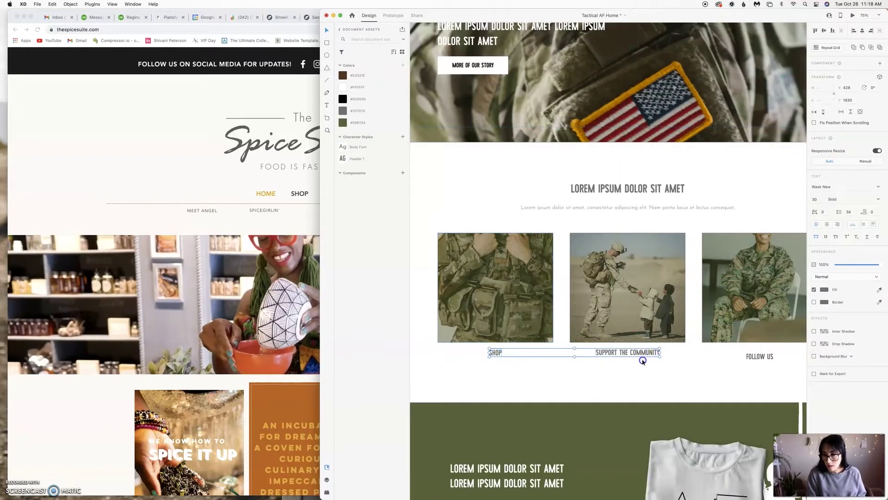
pyautogui.click(495, 353)
pyautogui.click(402, 137)
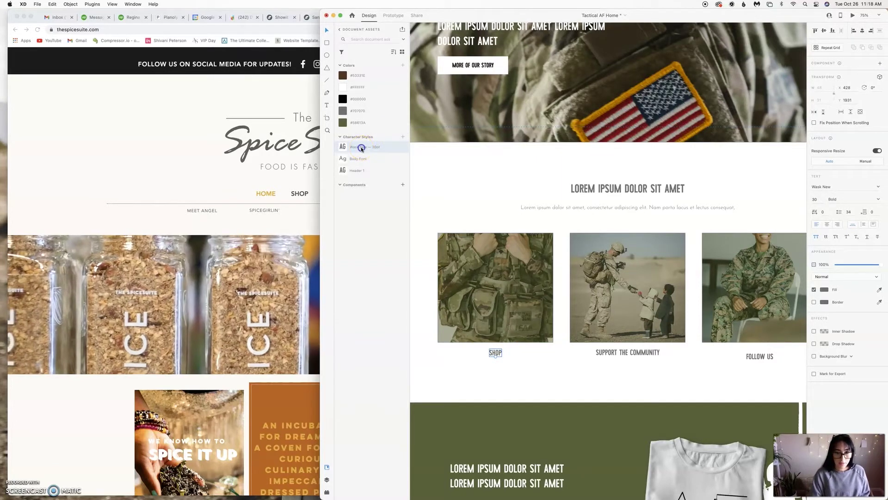
pyautogui.rightClick(359, 149)
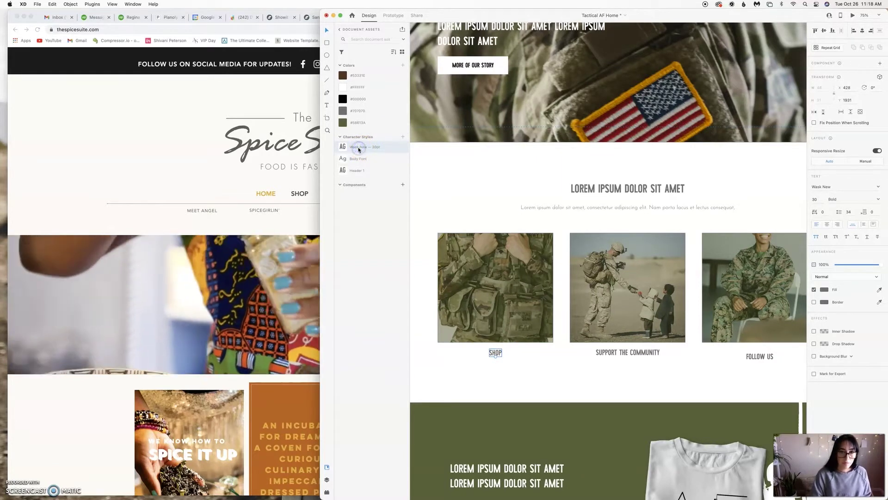
pyautogui.click(371, 194)
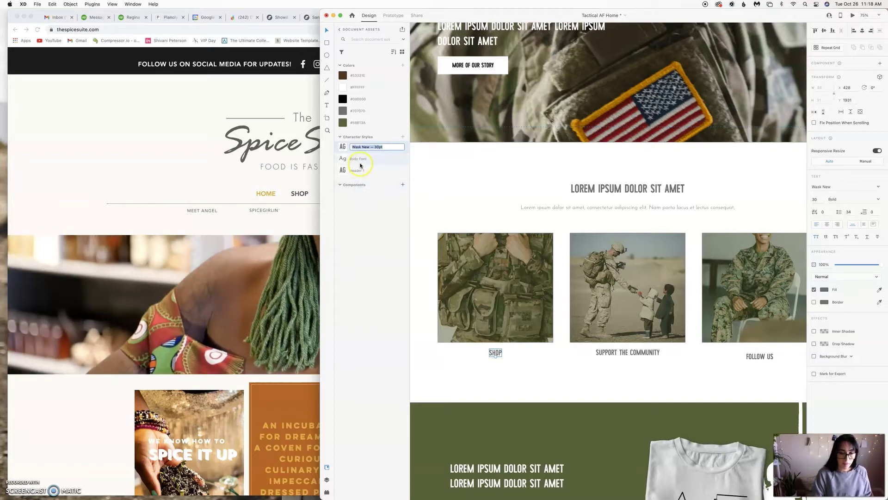
pyautogui.write('Header 2')
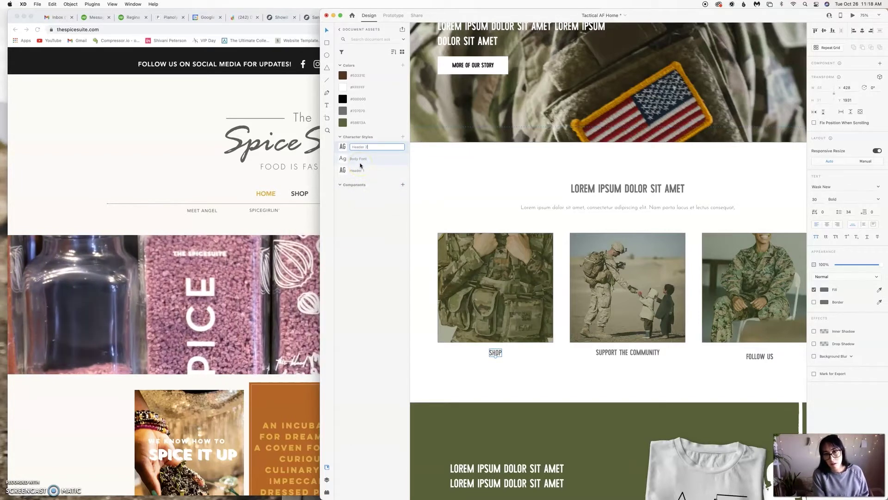
pyautogui.press('Return')
pyautogui.scroll(-5, 605, 373)
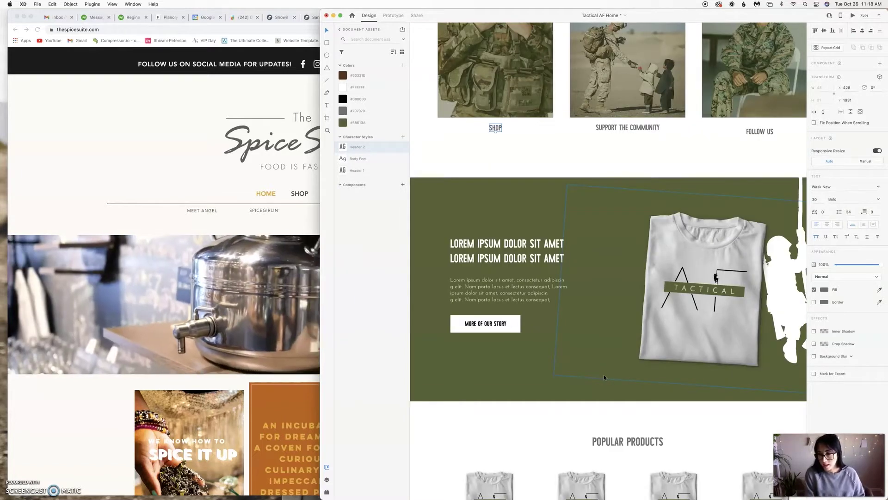
pyautogui.scroll(-3, 604, 377)
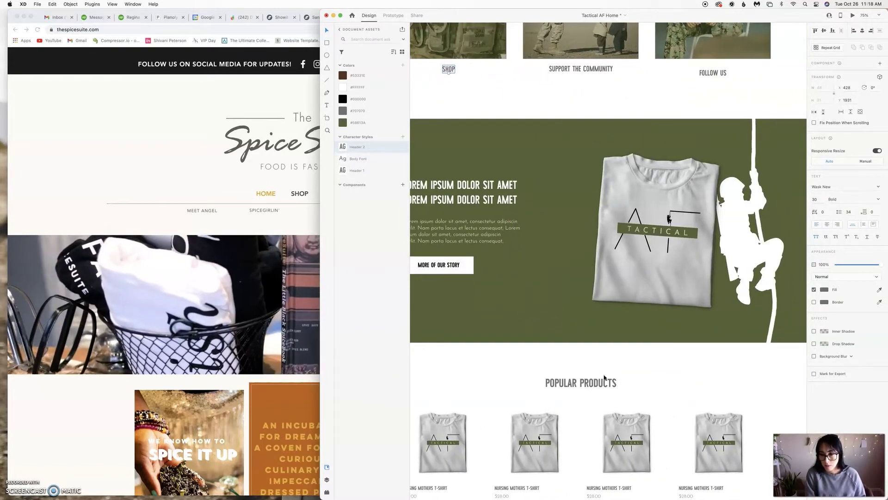
pyautogui.hscroll(-2, 604, 377)
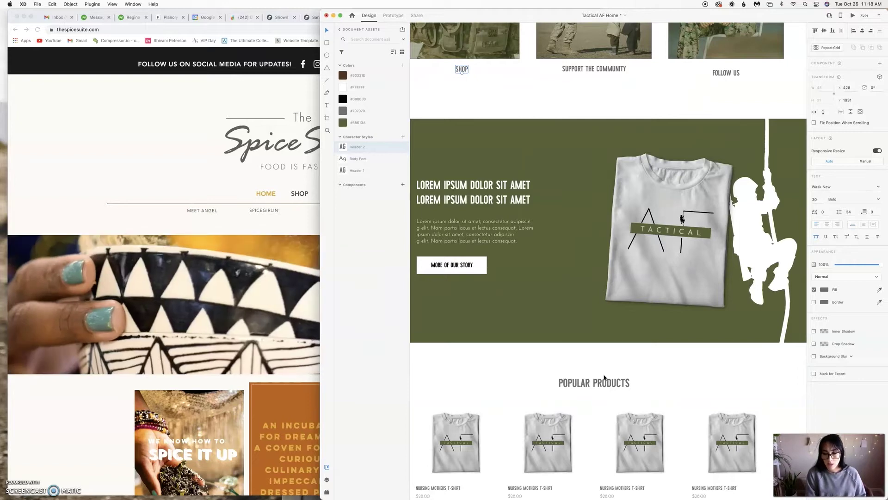
pyautogui.hscroll(5, 605, 377)
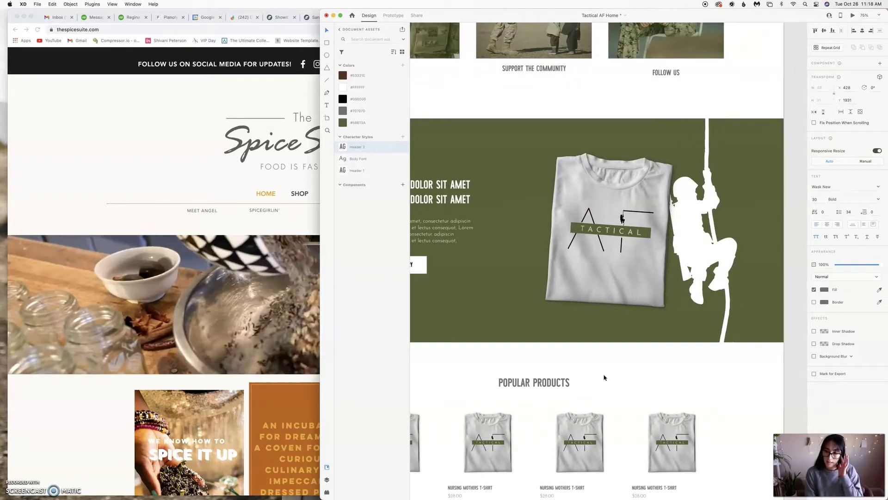
pyautogui.scroll(-2, 604, 377)
pyautogui.hscroll(-5, 605, 377)
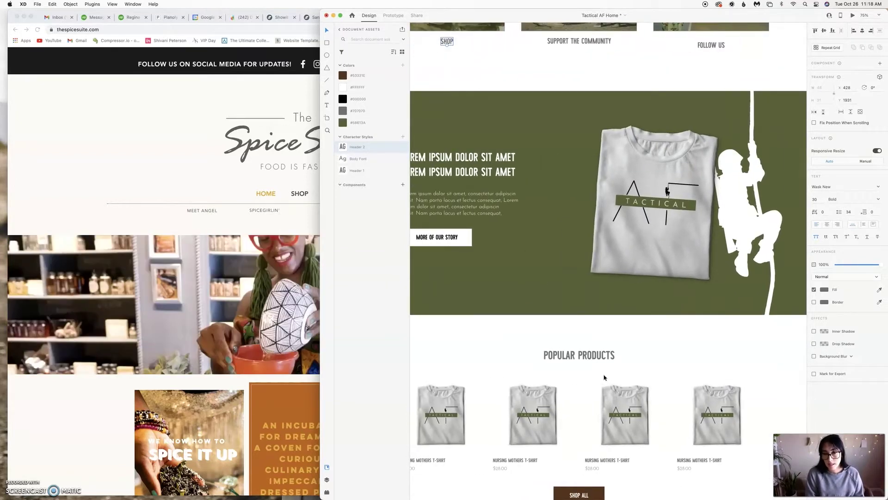
pyautogui.scroll(-6, 604, 377)
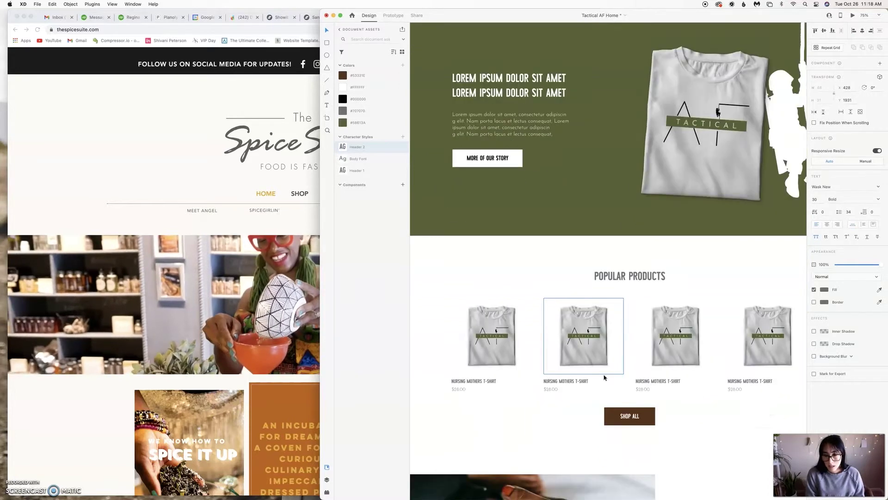
pyautogui.scroll(-3, 604, 377)
pyautogui.scroll(-5, 509, 278)
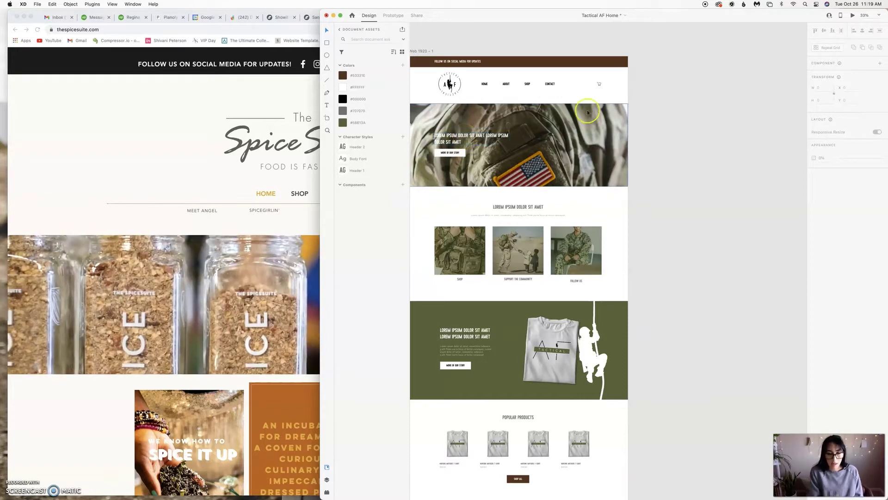
pyautogui.click(437, 134)
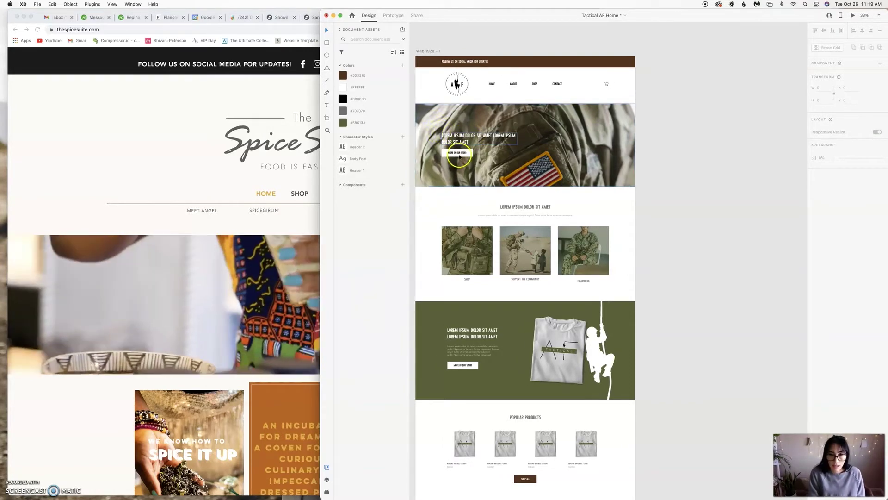
pyautogui.click(700, 204)
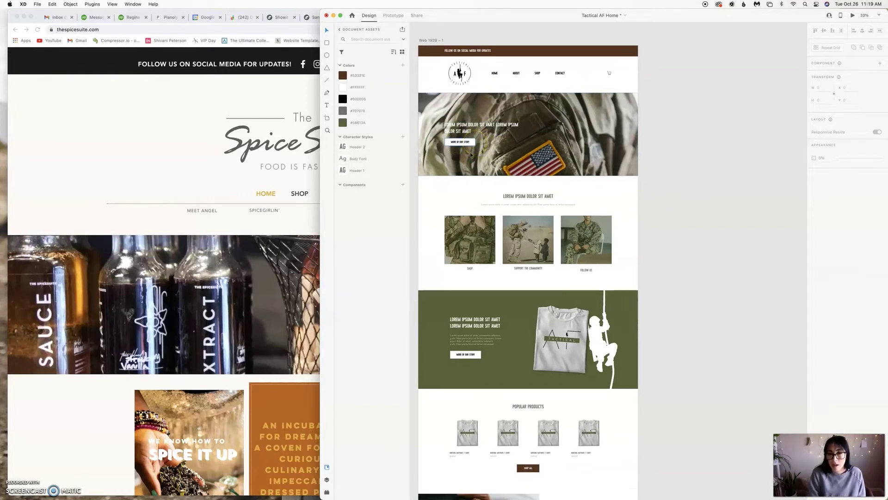
pyautogui.click(484, 152)
pyautogui.scroll(-3, 699, 116)
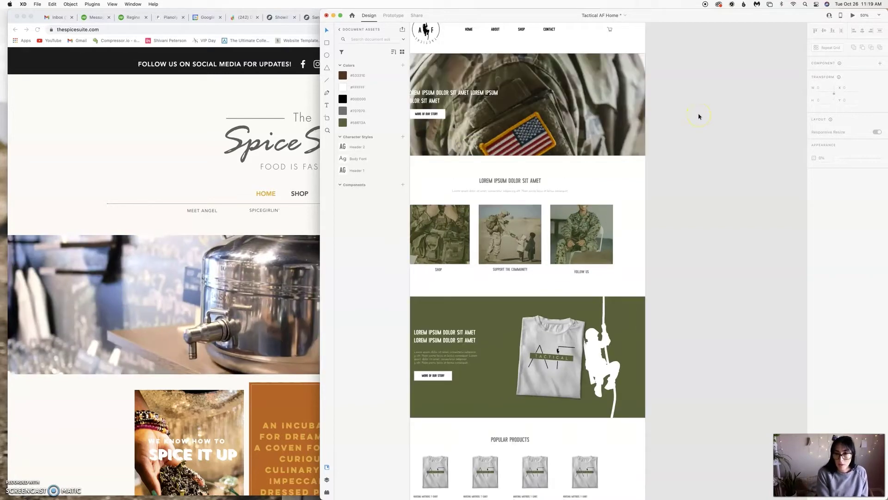
pyautogui.scroll(6, 697, 114)
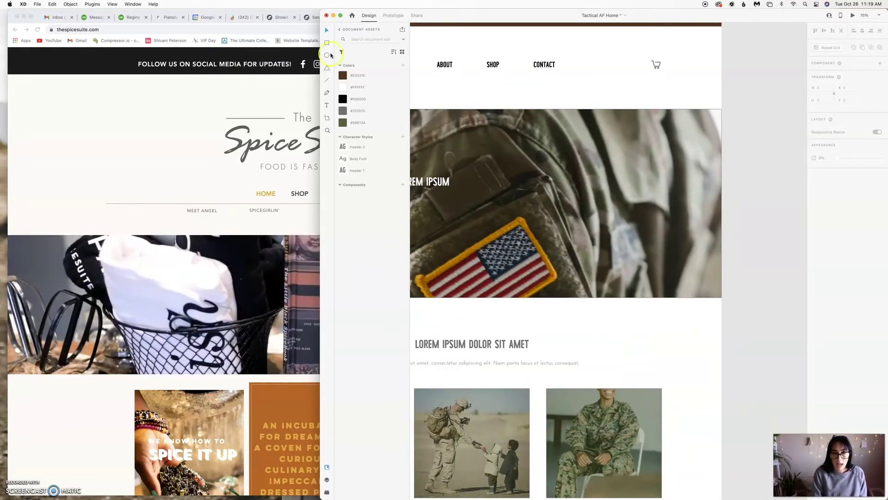
# Draw a tall white rectangle over the hero image just below the nav links.
pyautogui.click(328, 44)
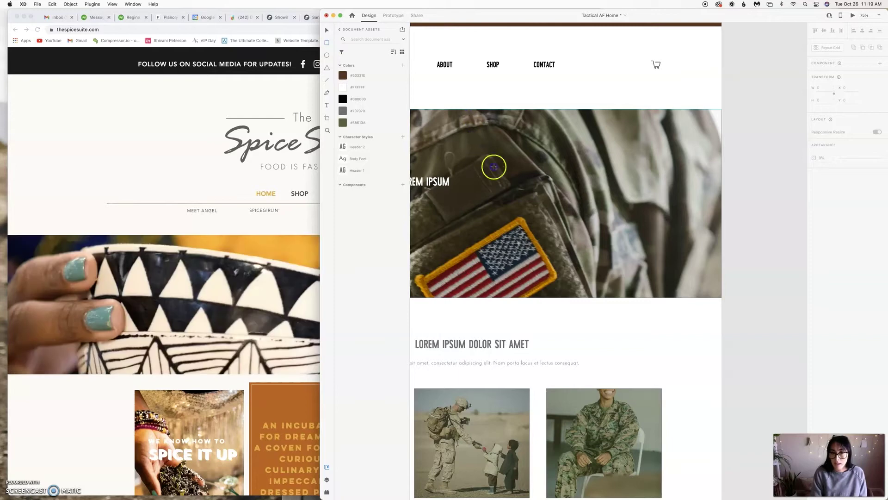
pyautogui.moveTo(468, 109)
pyautogui.mouseDown()
pyautogui.moveTo(581, 197)
pyautogui.moveTo(615, 199)
pyautogui.moveTo(615, 206)
pyautogui.moveTo(555, 214)
pyautogui.mouseUp()
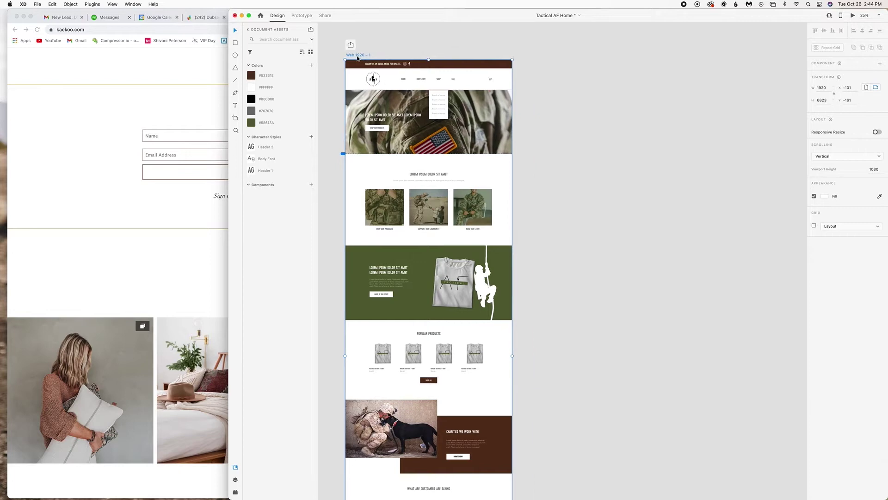
# Duplicate the homepage artboard as Web 1920 – 2 and fill the copy's header bar tan.
pyautogui.press('super+z')
pyautogui.press('super+z')
pyautogui.press('super+z')
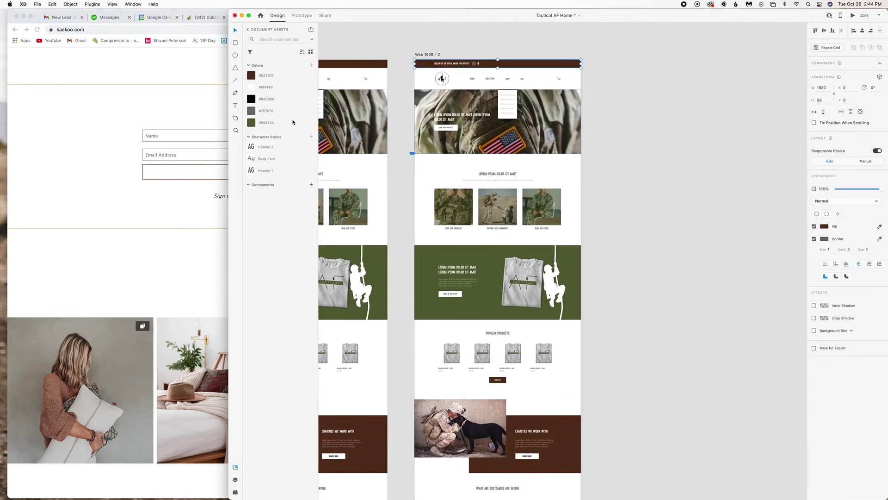
pyautogui.press('super+z')
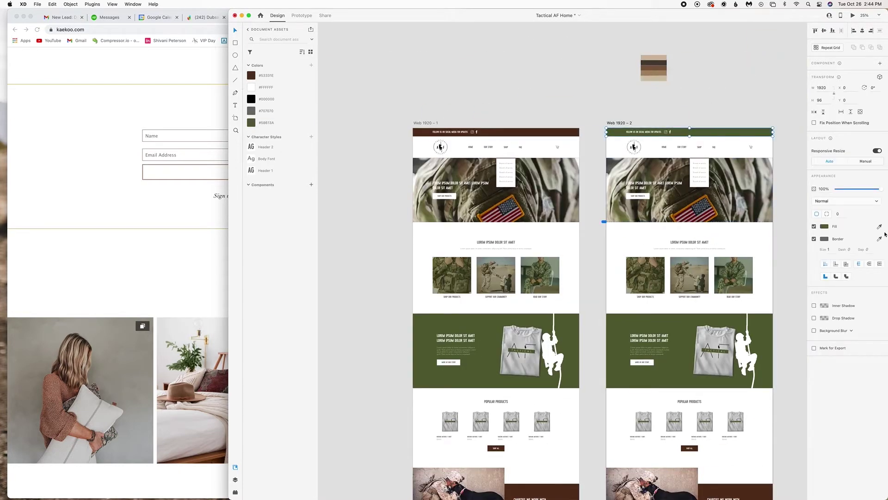
pyautogui.press('super+z')
pyautogui.press('super+z')
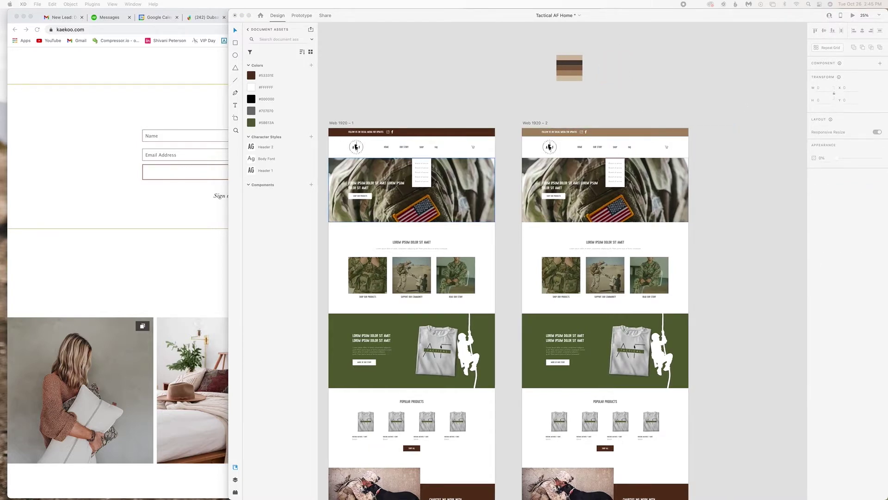
# Search Google in Chrome for 'army green color'.
pyautogui.press('super+Tab')
pyautogui.click(570, 17)
pyautogui.write('google.com/search?q=army+green+color&oq=army+green+color&aqs=chrome.0.0i131i433i512j0i512l9.2924j0j7&sourceid=chrome&ie=UTF-8')
pyautogui.press('Return')
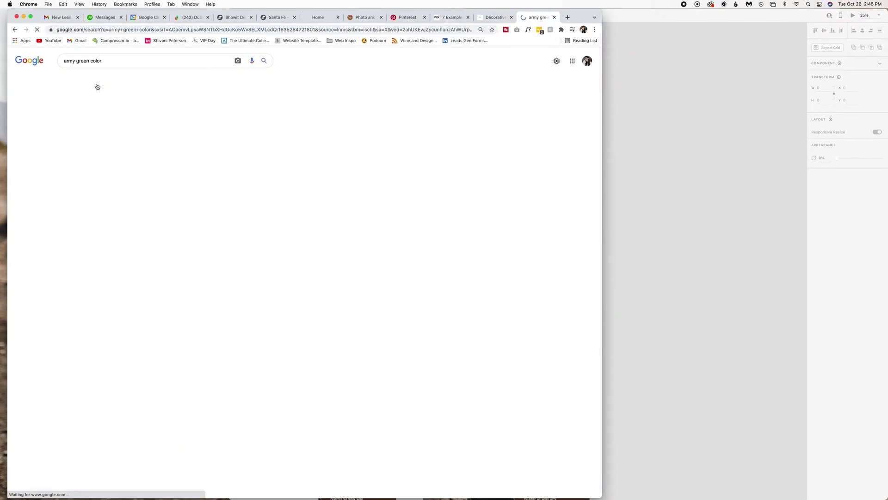
# View Google Images results for army green and preview the first swatch.
pyautogui.click(38, 218)
pyautogui.click(705, 147)
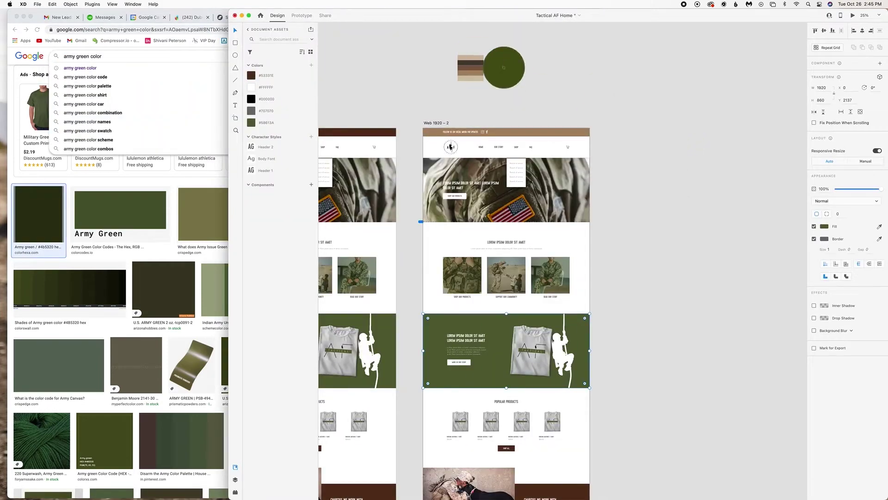
pyautogui.scroll(-3, 506, 79)
# Browse Showit's designs and template store, then move XD's navigation strip out of the hero.
pyautogui.press('super+Tab')
pyautogui.click(325, 56)
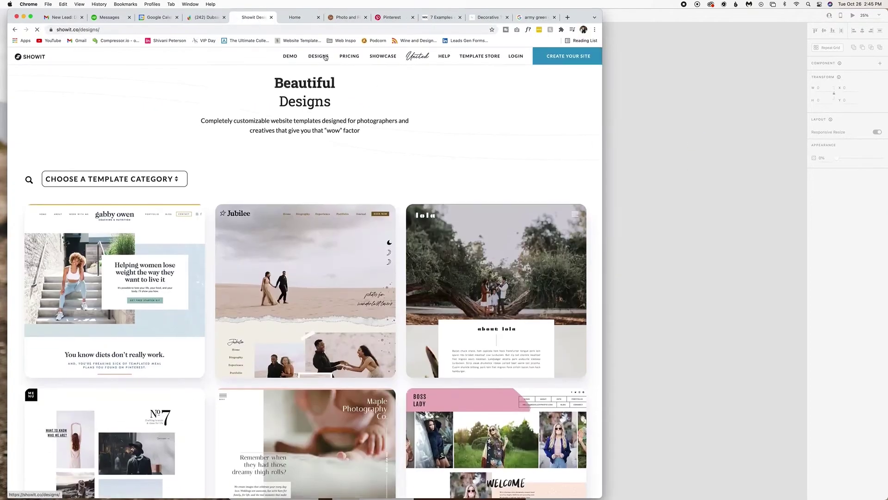
pyautogui.scroll(-15, 445, 178)
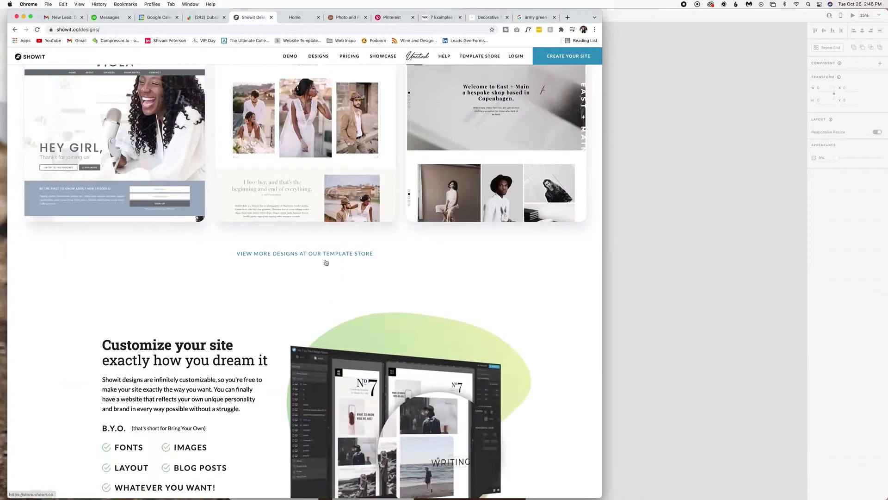
pyautogui.click(313, 242)
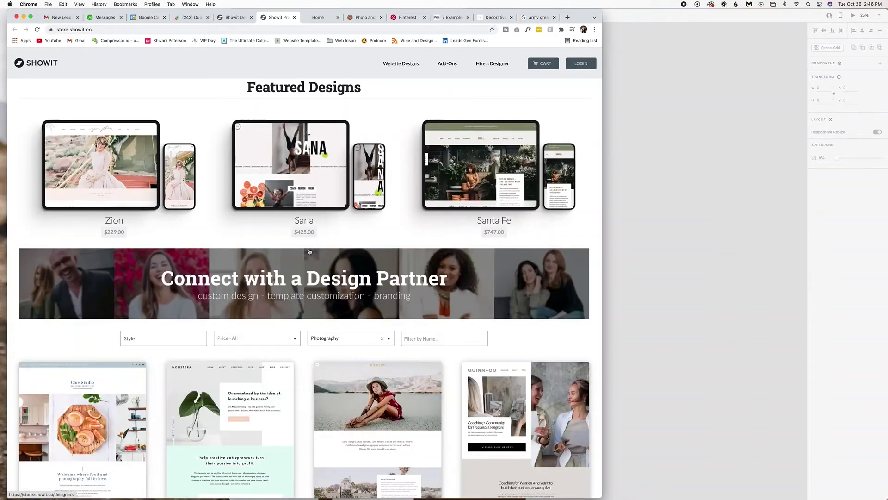
pyautogui.scroll(-3, 324, 245)
pyautogui.scroll(-5, 334, 240)
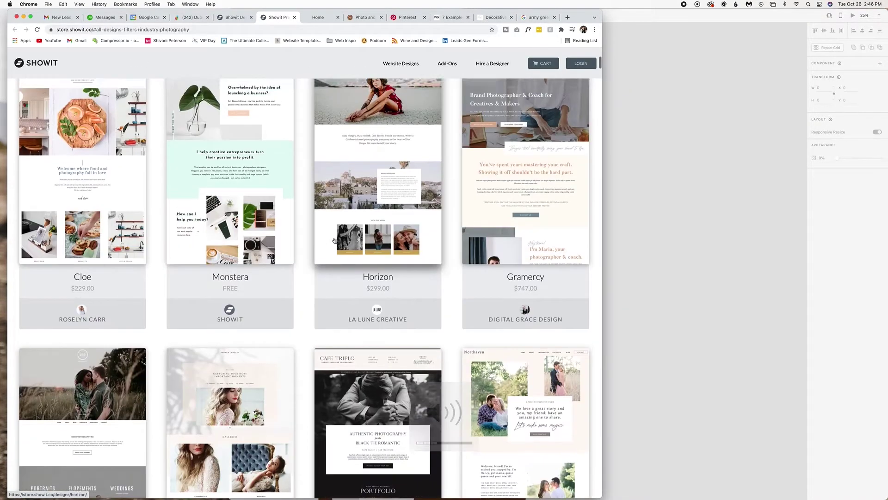
pyautogui.scroll(-5, 334, 240)
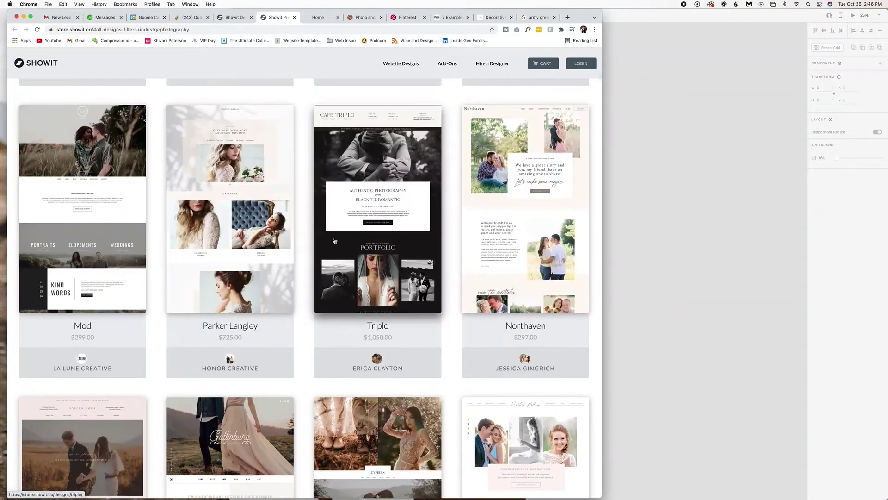
pyautogui.scroll(-10, 334, 240)
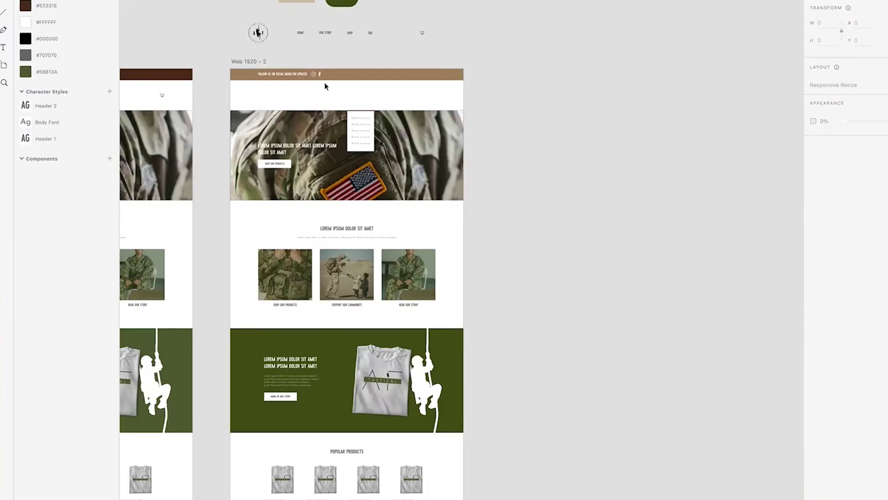
pyautogui.moveTo(325, 86); pyautogui.dragTo(415, 29)
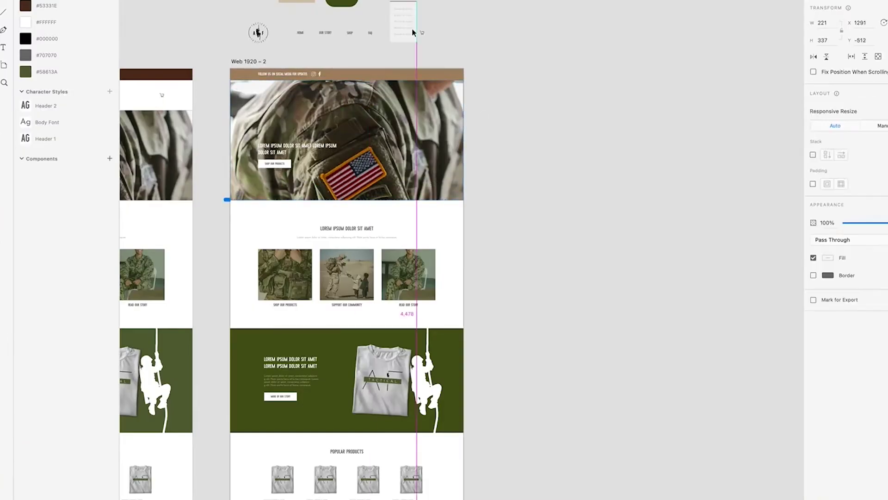
pyautogui.click(473, 8)
# Move the dropdown box and headline out of the hero, and shift the hero photo up.
pyautogui.moveTo(291, 150); pyautogui.dragTo(472, 18)
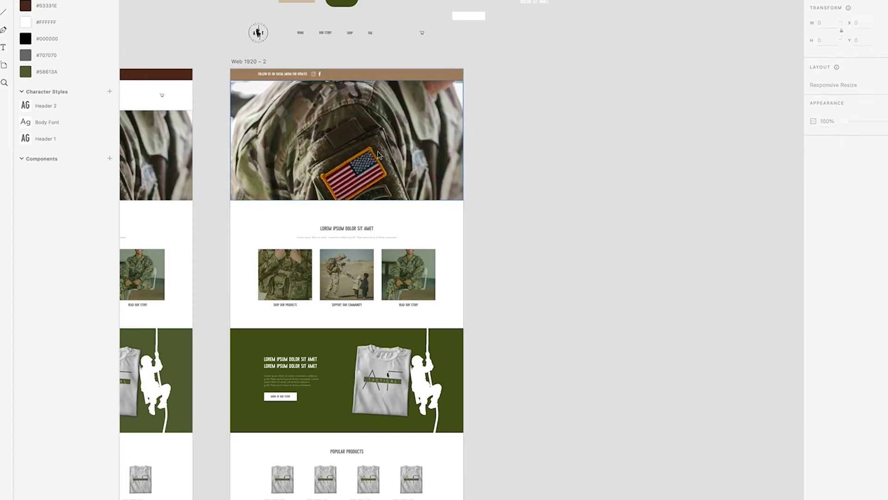
pyautogui.moveTo(258, 30); pyautogui.dragTo(228, 199)
pyautogui.click(570, 172)
pyautogui.scroll(3, 570, 172)
pyautogui.doubleClick(399, 193)
pyautogui.moveTo(398, 193); pyautogui.dragTo(394, 182)
pyautogui.press('Escape')
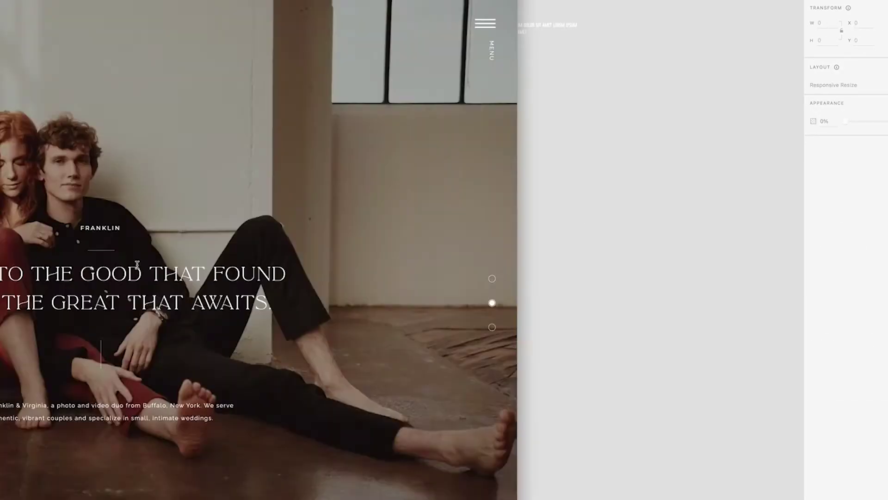
# Centre the headline in the hero, add a bolder subtitle copy, and move both up.
pyautogui.click(537, 30)
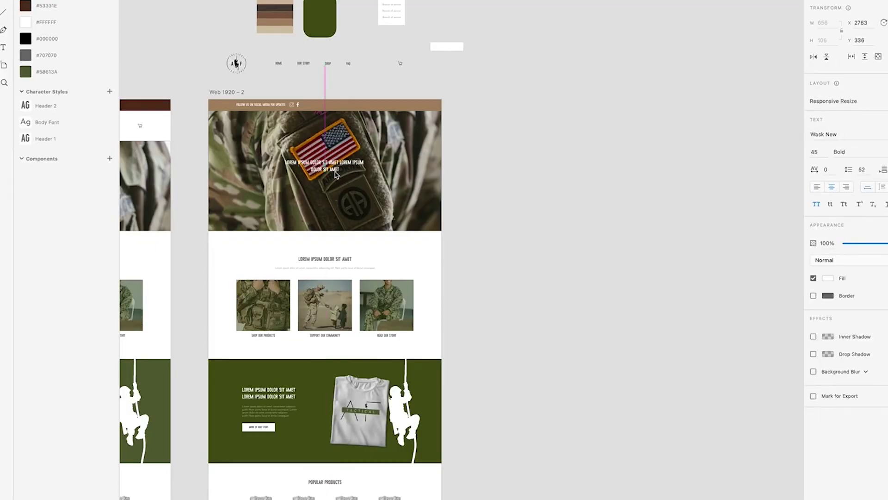
pyautogui.moveTo(336, 175); pyautogui.dragTo(337, 175)
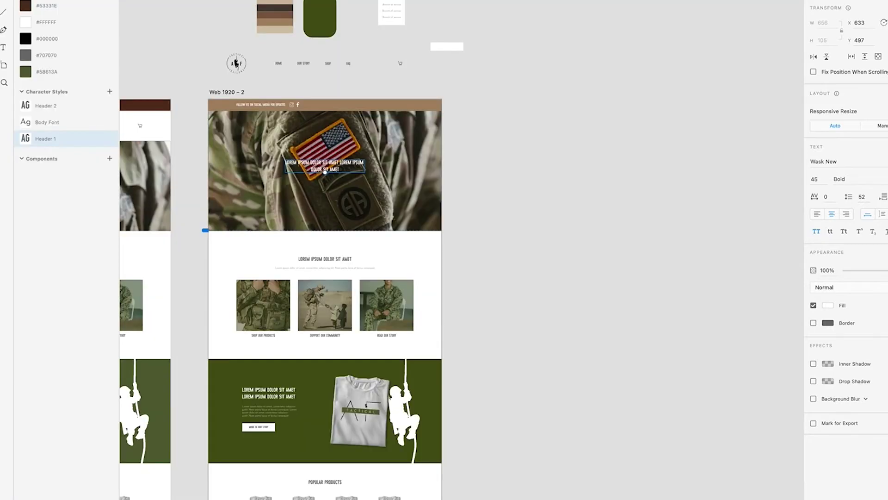
pyautogui.scroll(5, 520, 187)
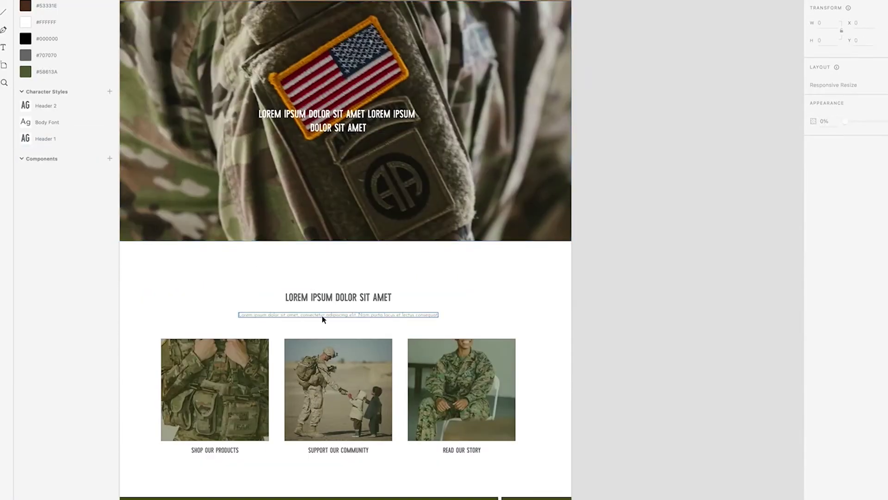
pyautogui.moveTo(323, 318); pyautogui.dragTo(317, 98)
pyautogui.click(840, 179)
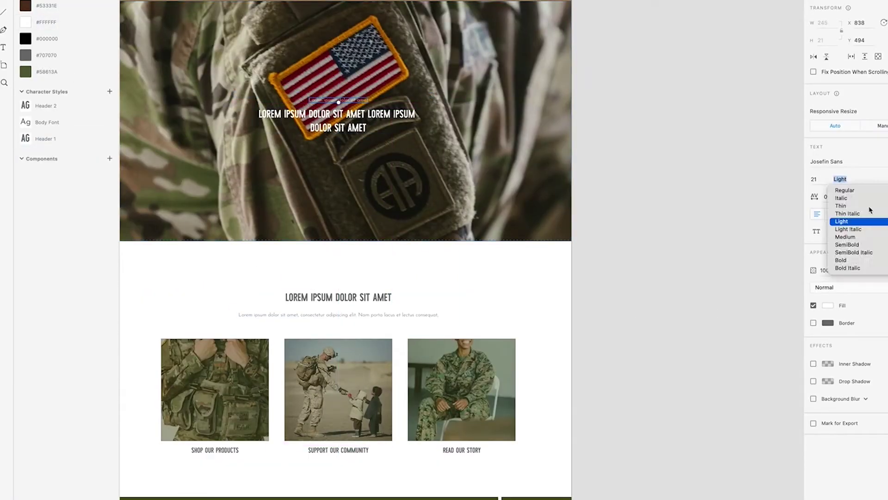
pyautogui.click(828, 208)
pyautogui.keyDown('shift'); pyautogui.click(365, 121); pyautogui.keyUp('shift')
pyautogui.moveTo(365, 120); pyautogui.dragTo(365, 108)
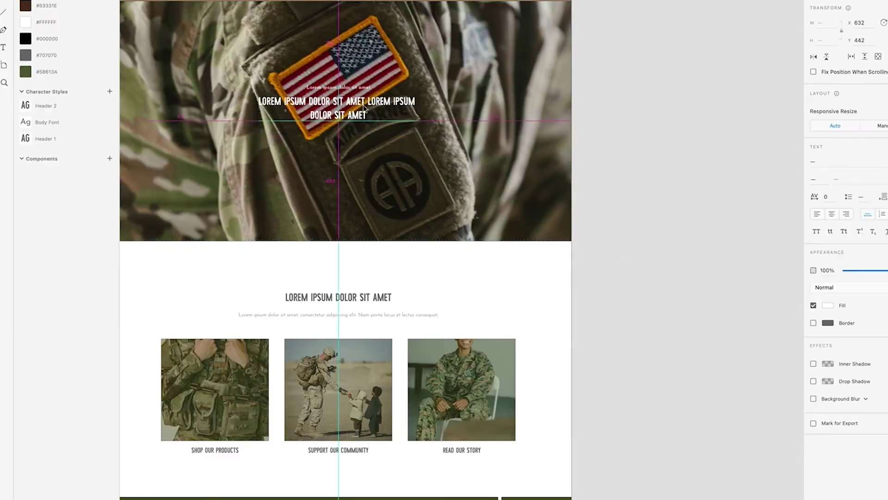
# Draw a vertical divider line and set the hero paragraph to Medium weight.
pyautogui.press('l')
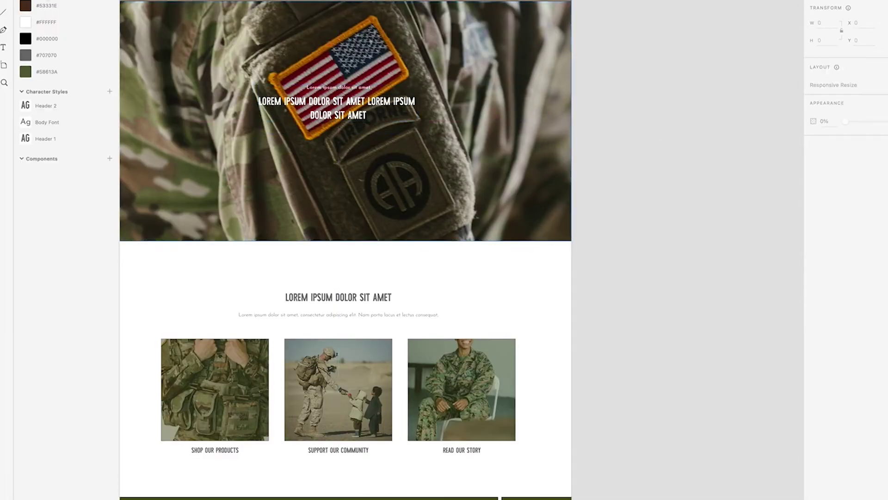
pyautogui.moveTo(339, 125); pyautogui.dragTo(339, 176)
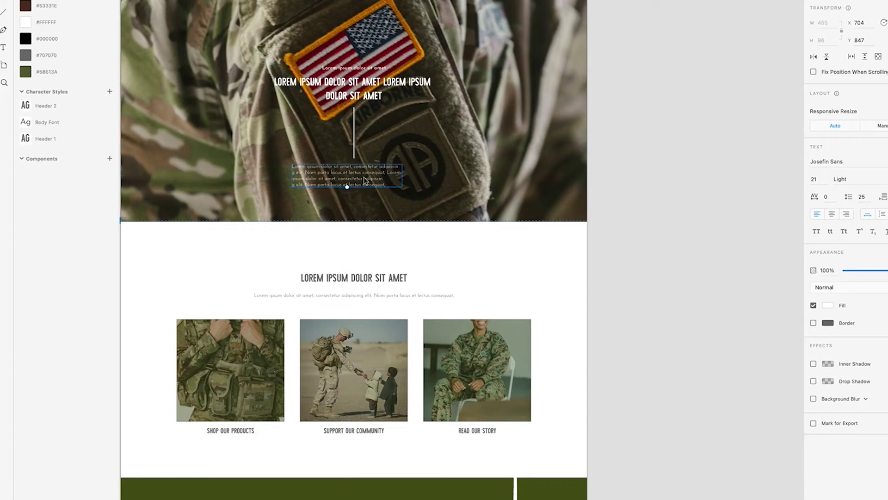
pyautogui.click(841, 179)
pyautogui.click(842, 220)
# Check the small subtitle and select the story button in the green section.
pyautogui.click(369, 71)
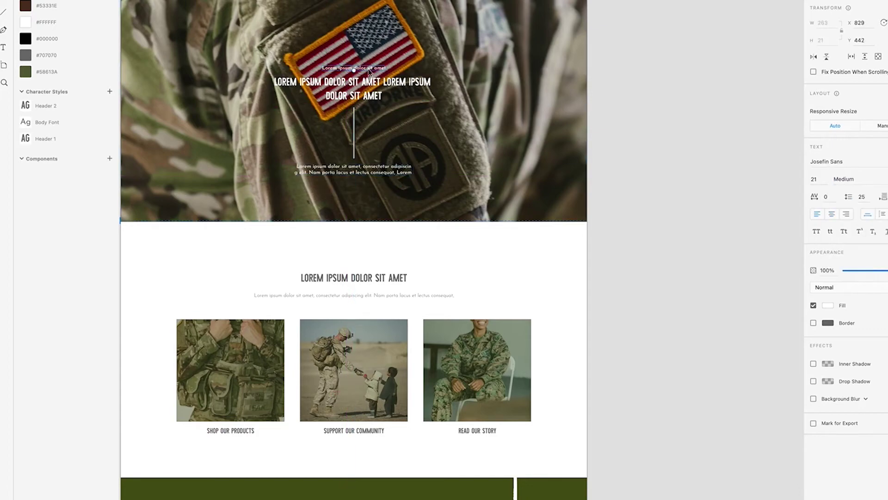
pyautogui.press('Escape')
pyautogui.scroll(-10, 333, 224)
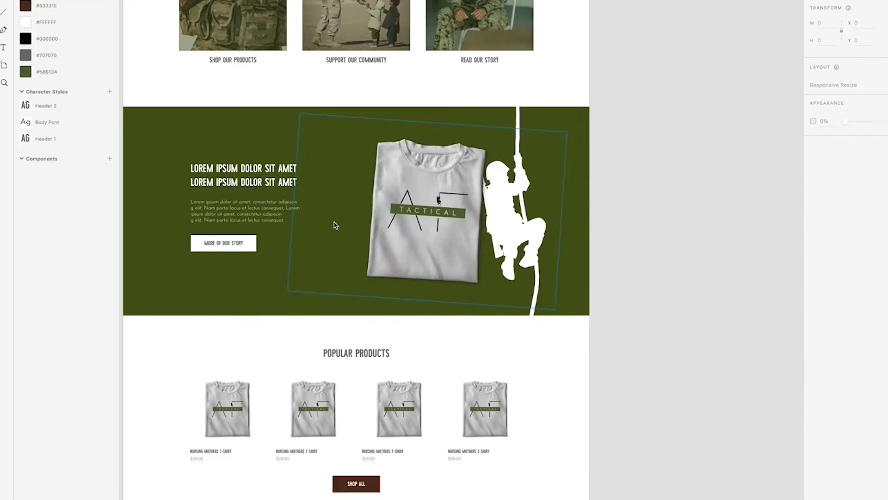
pyautogui.click(250, 249)
pyautogui.scroll(10, 250, 250)
pyautogui.scroll(-5, 249, 250)
# Replace the hero background with the soldier-in-a-field photo.
pyautogui.click(688, 342)
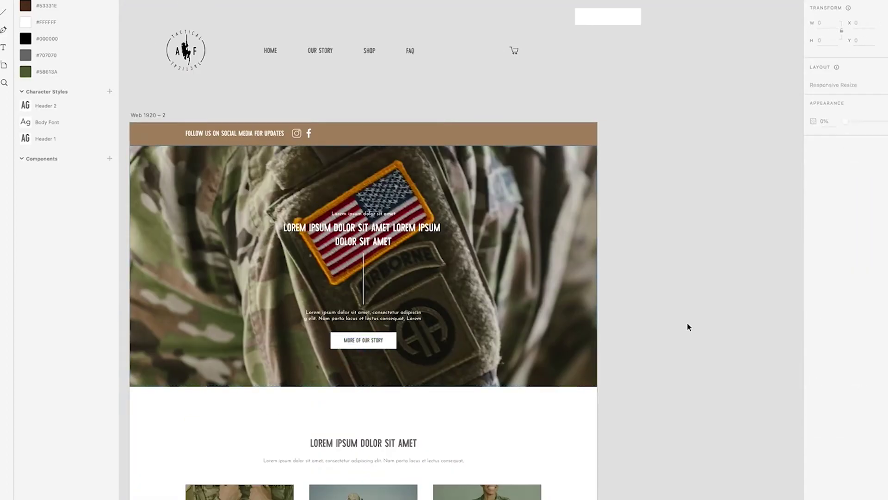
pyautogui.scroll(8, 358, 288)
pyautogui.click(358, 287)
pyautogui.scroll(-2, 359, 349)
pyautogui.hotkey('ctrl', 'a')
pyautogui.scroll(-3, 507, 230)
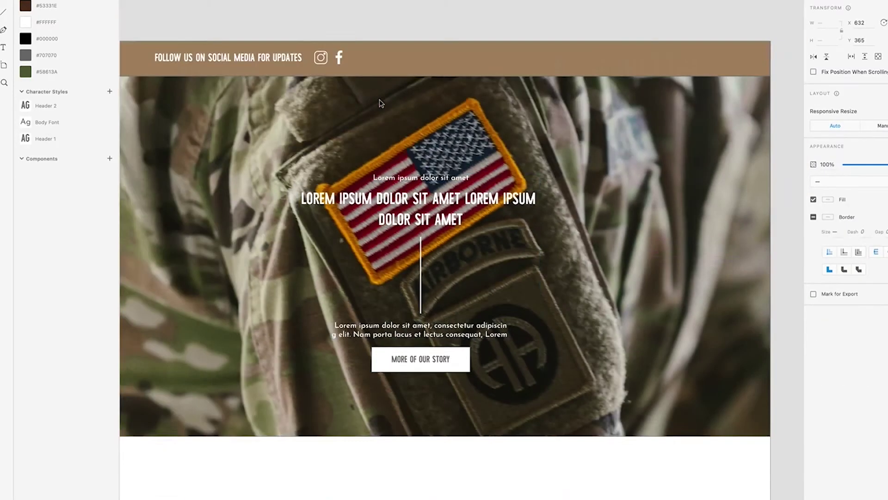
pyautogui.moveTo(508, 230); pyautogui.dragTo(109, 494)
pyautogui.press('Escape')
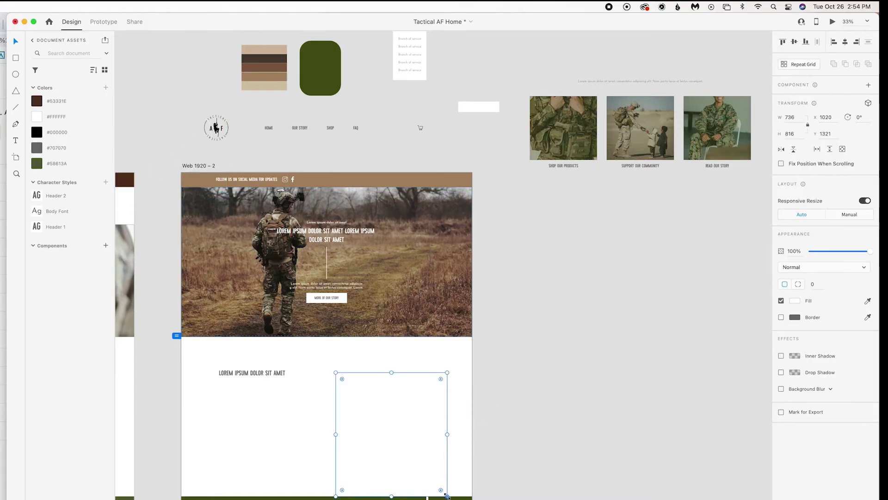
# Place the white AF logo above the headline and reposition the hero text group below it.
pyautogui.moveTo(622, 468); pyautogui.dragTo(507, 81)
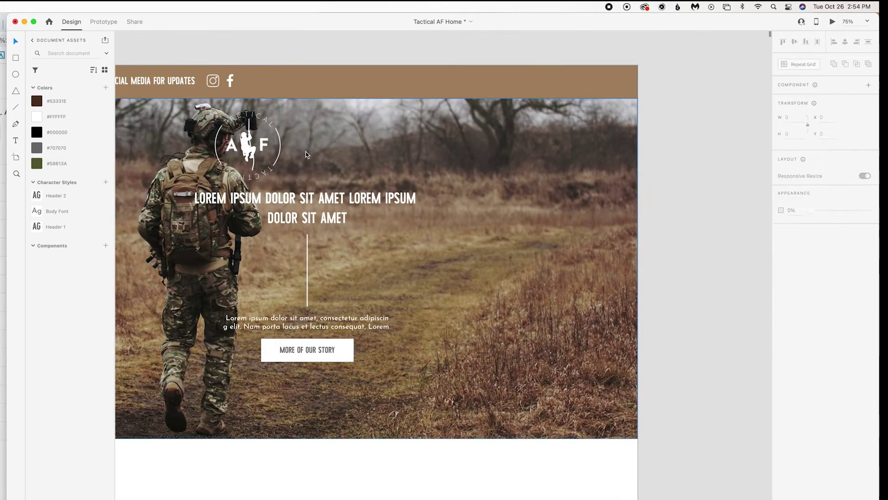
pyautogui.hscroll(-5, 309, 256)
pyautogui.click(448, 354)
pyautogui.keyDown('shift'); pyautogui.click(410, 324); pyautogui.keyUp('shift')
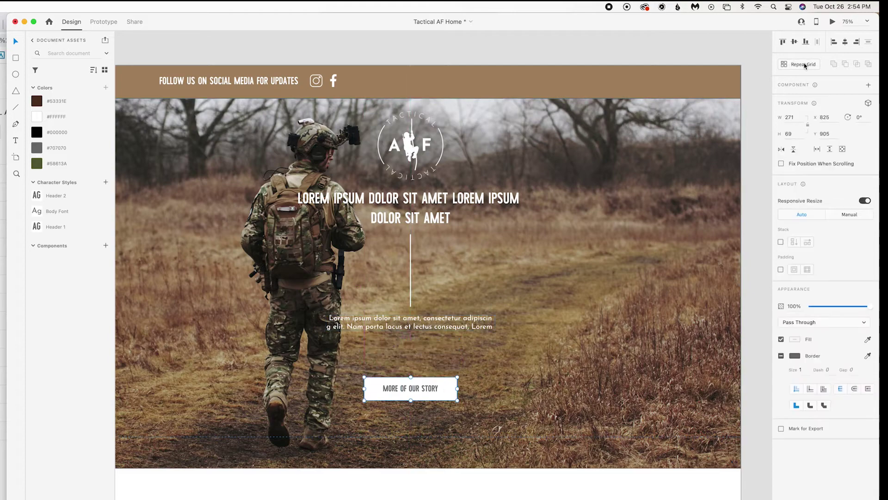
pyautogui.keyDown('shift'); pyautogui.click(426, 218); pyautogui.keyUp('shift')
pyautogui.moveTo(425, 203); pyautogui.dragTo(426, 234)
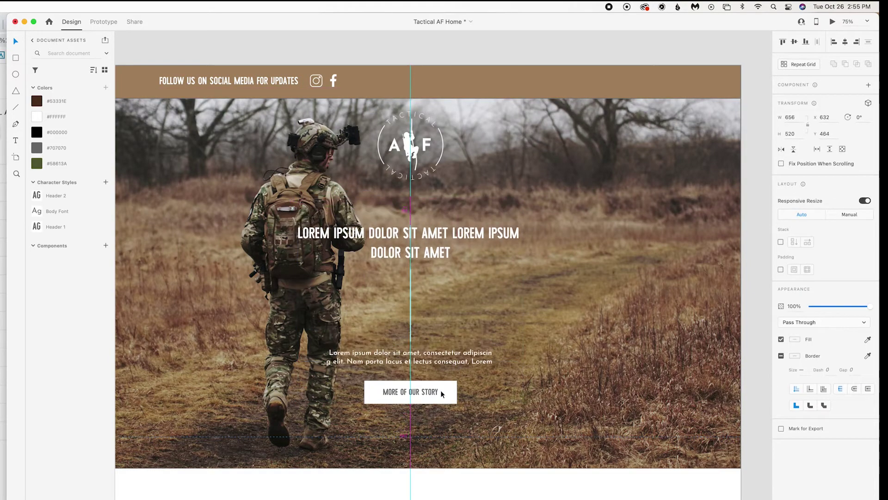
pyautogui.moveTo(441, 385); pyautogui.dragTo(441, 357)
pyautogui.click(390, 138)
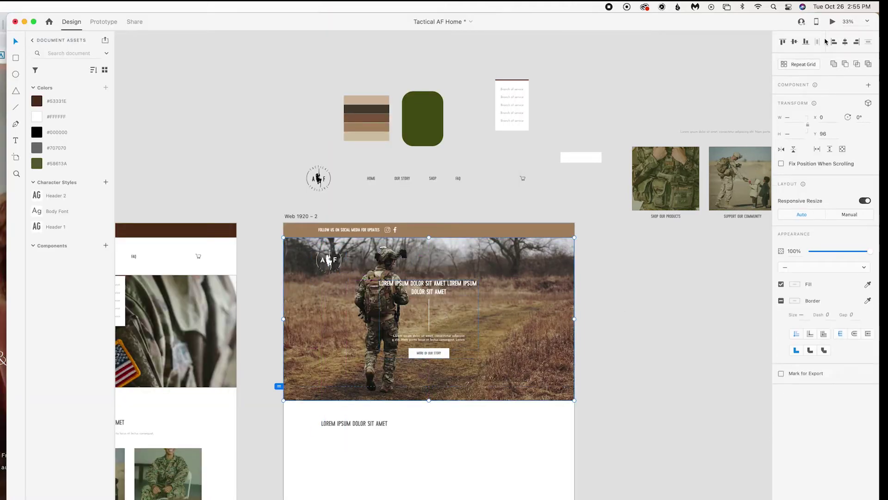
# Shrink the AF logo into the hero's top left and move the navigation links into the hero.
pyautogui.press('super+3')
pyautogui.click(194, 153)
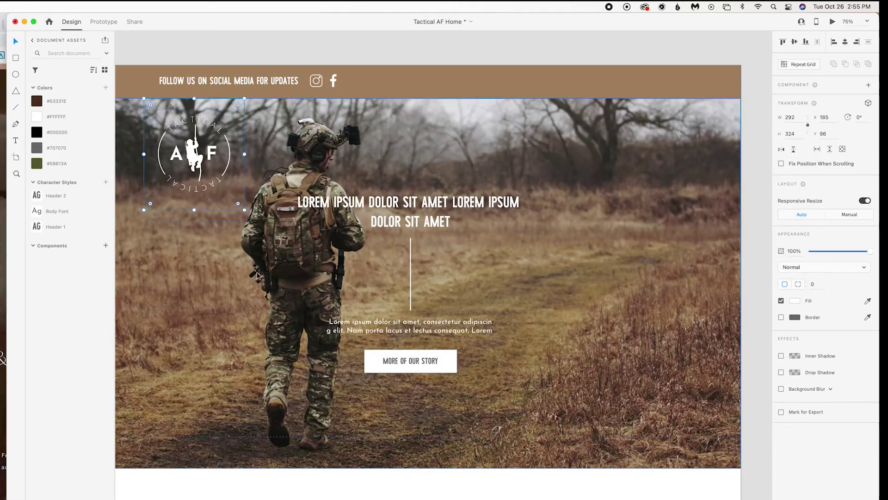
pyautogui.hscroll(-5, 257, 237)
pyautogui.moveTo(250, 152); pyautogui.dragTo(293, 160)
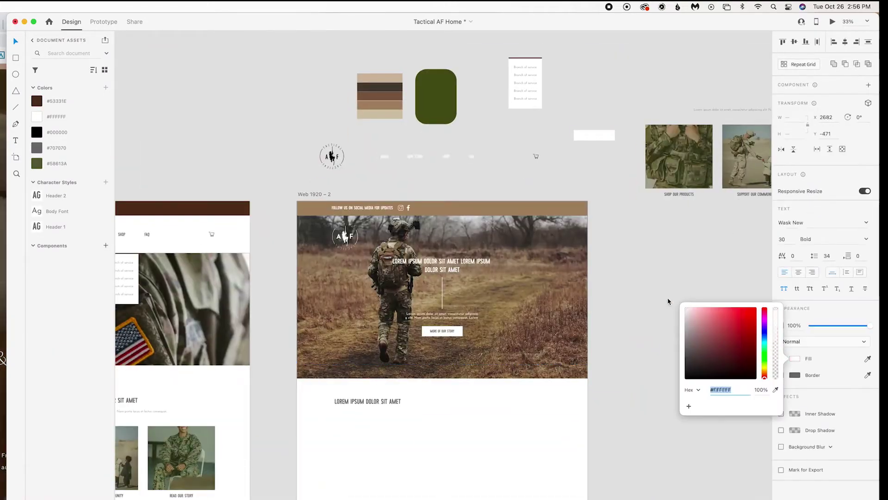
pyautogui.moveTo(416, 157); pyautogui.dragTo(489, 236)
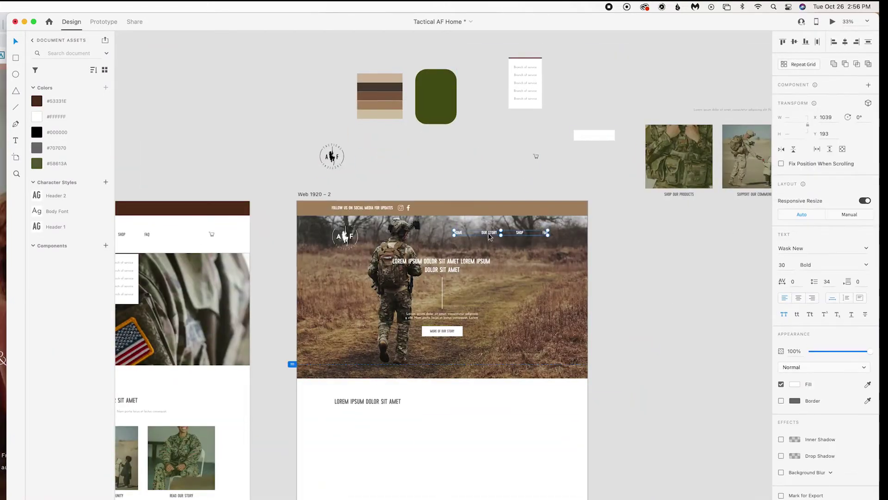
# Nudge the navigation links slightly higher in the hero.
pyautogui.scroll(5, 489, 236)
pyautogui.scroll(5, 570, 99)
pyautogui.click(524, 130)
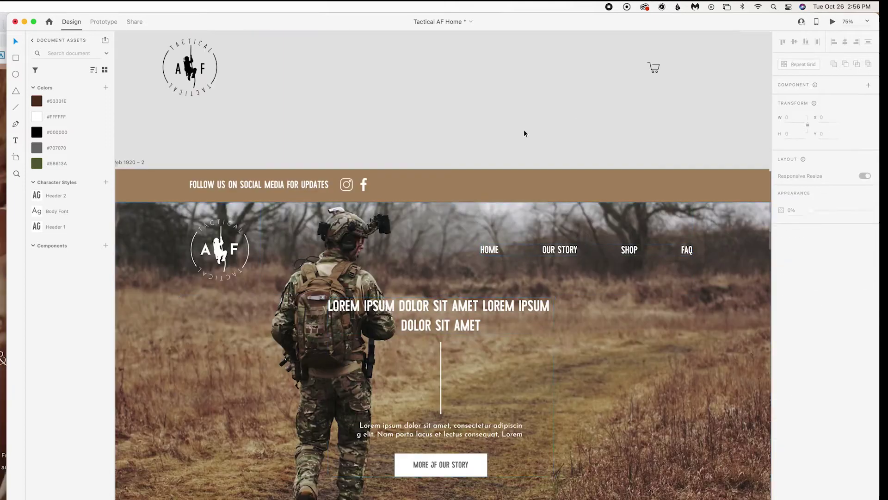
pyautogui.hscroll(2, 526, 157)
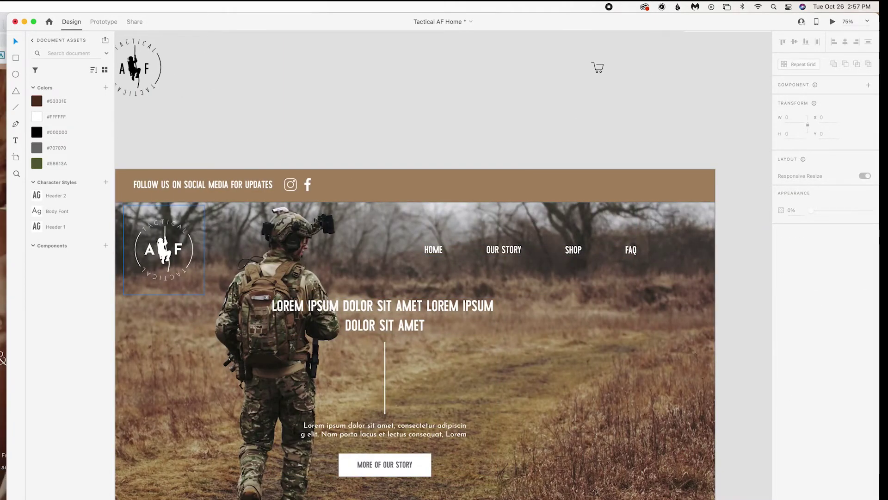
pyautogui.moveTo(435, 253); pyautogui.dragTo(433, 245)
# Delete the circular AF logo and place the white TACTICAL AF wordmark top left.
pyautogui.press('Escape')
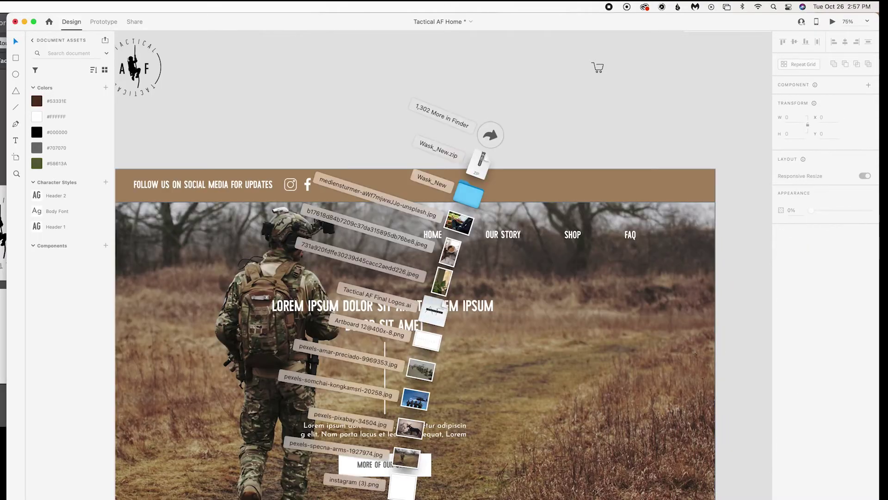
pyautogui.moveTo(470, 193); pyautogui.dragTo(563, 325)
pyautogui.hscroll(3, 562, 325)
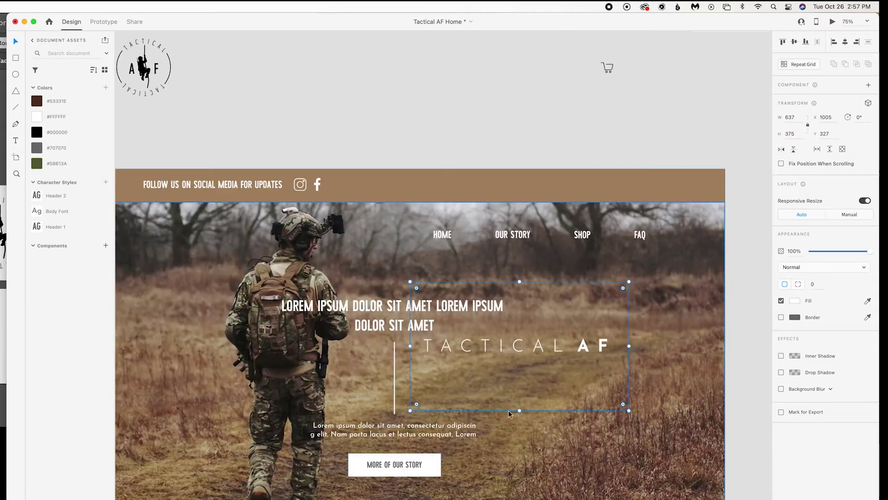
pyautogui.hscroll(-3, 345, 236)
pyautogui.click(434, 110)
pyautogui.hscroll(3, 435, 110)
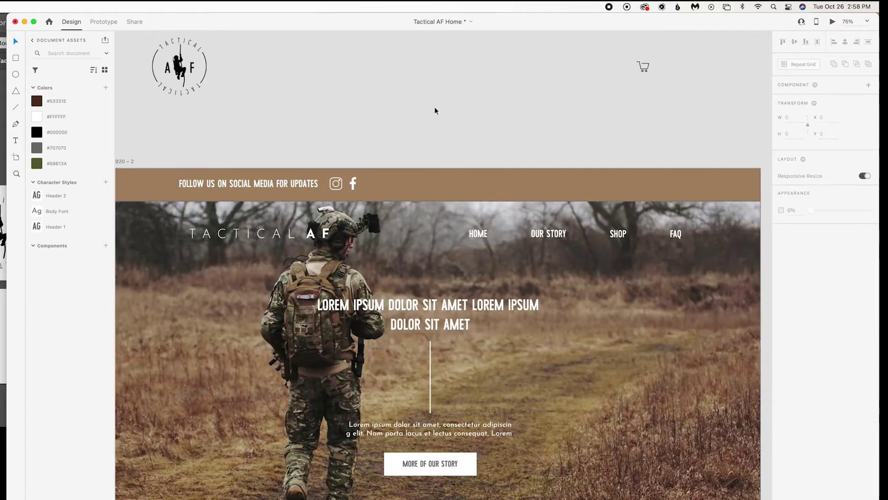
pyautogui.scroll(-5, 508, 246)
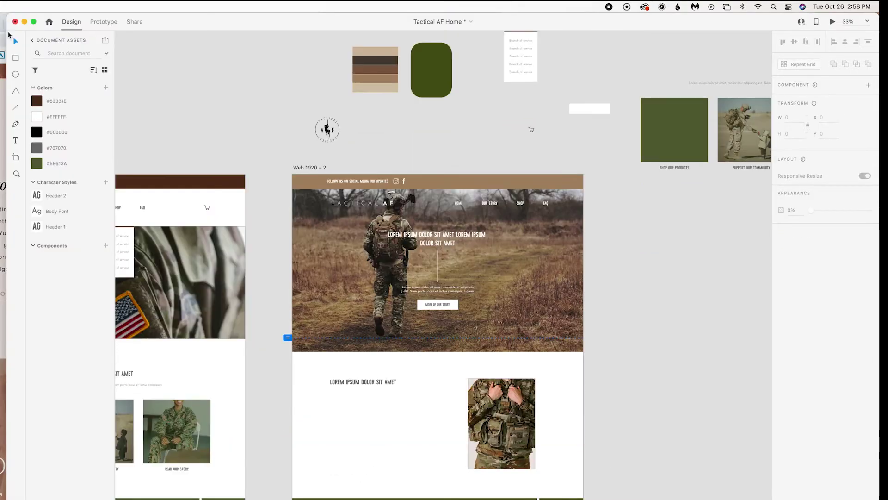
# Draw a full-width tan rectangle and send it behind the section content.
pyautogui.press('r')
pyautogui.moveTo(288, 350); pyautogui.dragTo(585, 499)
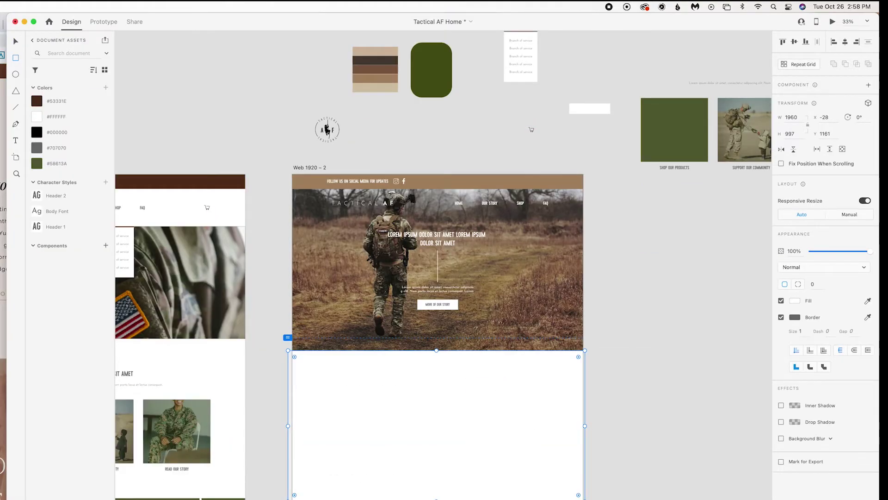
pyautogui.click(375, 79)
pyautogui.press('super+shift+bracketleft')
# Place a copy of the hero body text under the LOREM IPSUM DOLOR SIT AMET heading.
pyautogui.scroll(3, 555, 434)
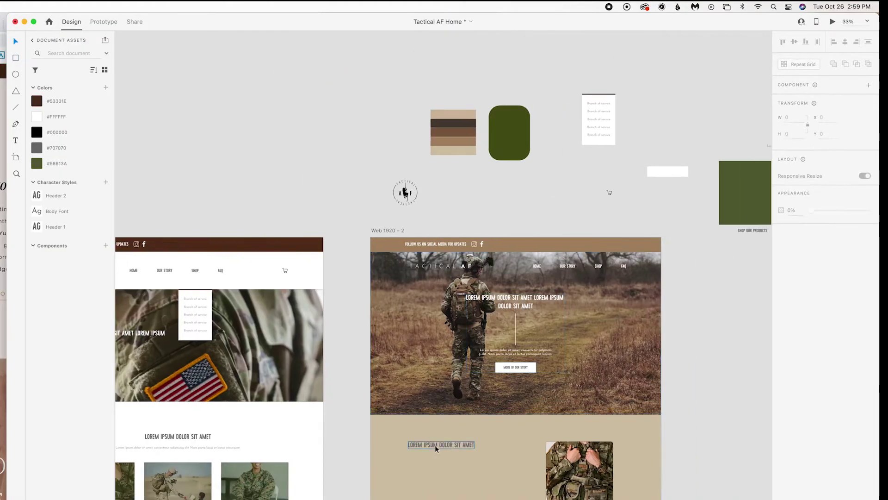
pyautogui.click(465, 449)
pyautogui.scroll(-5, 405, 69)
pyautogui.hscroll(5, 406, 68)
pyautogui.moveTo(283, 319); pyautogui.dragTo(278, 319)
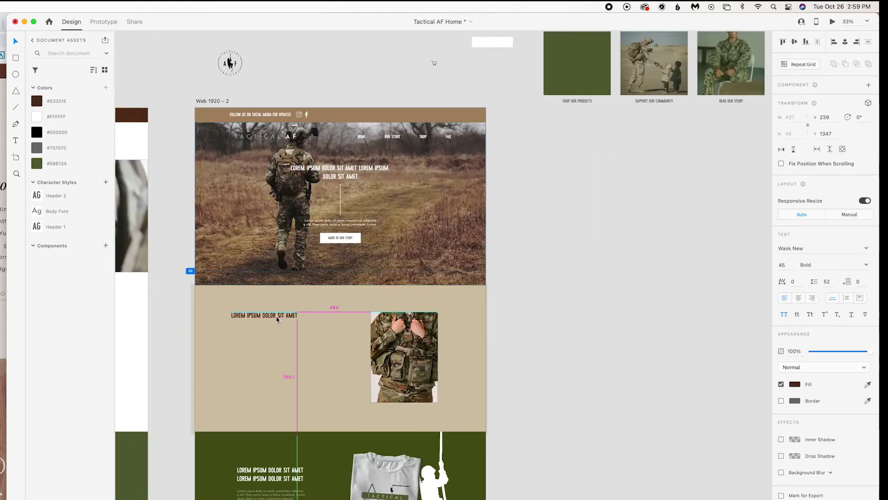
pyautogui.scroll(2, 277, 322)
pyautogui.moveTo(340, 255); pyautogui.dragTo(285, 347)
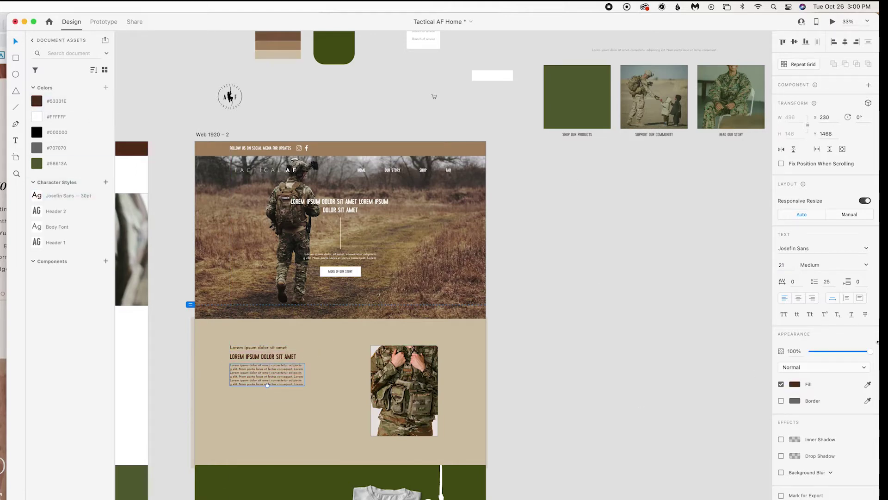
pyautogui.moveTo(261, 359)
pyautogui.mouseDown()
pyautogui.moveTo(270, 346)
pyautogui.moveTo(274, 359)
pyautogui.mouseUp()
# Move the camo photo slightly left and enlarge it beside the text.
pyautogui.click(636, 353)
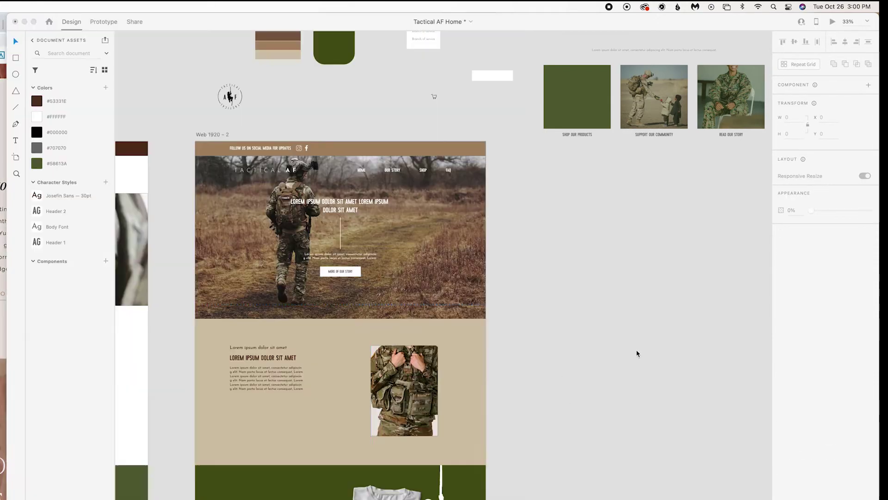
pyautogui.moveTo(390, 393); pyautogui.dragTo(445, 441)
pyautogui.moveTo(266, 374); pyautogui.dragTo(281, 375)
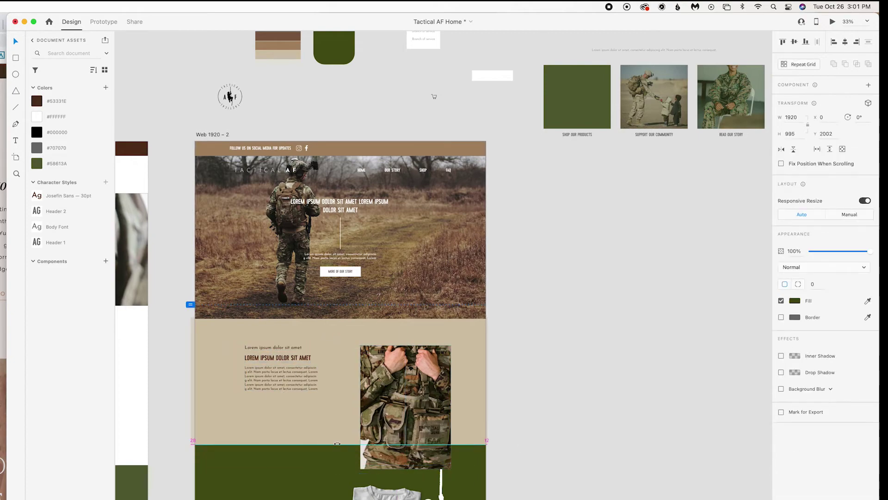
pyautogui.scroll(3, 171, 374)
pyautogui.click(171, 375)
# Give the tan section's paragraph the Body Font character style with 35 line spacing.
pyautogui.click(178, 327)
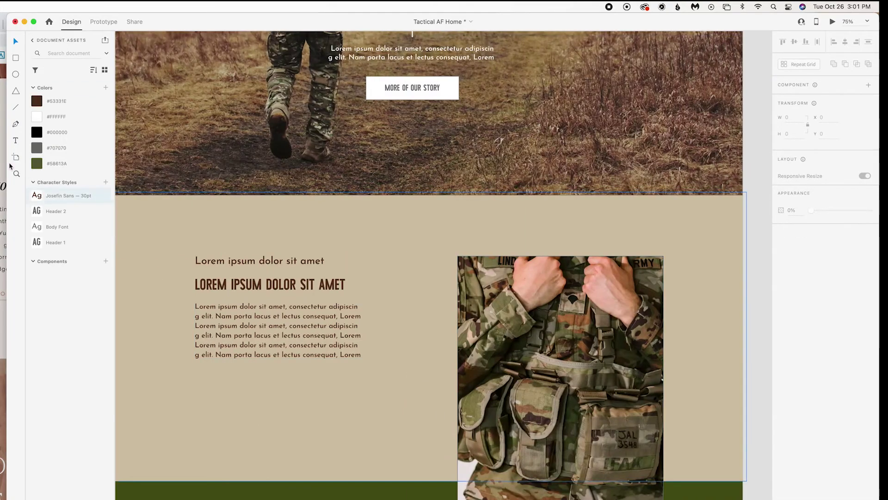
pyautogui.click(58, 228)
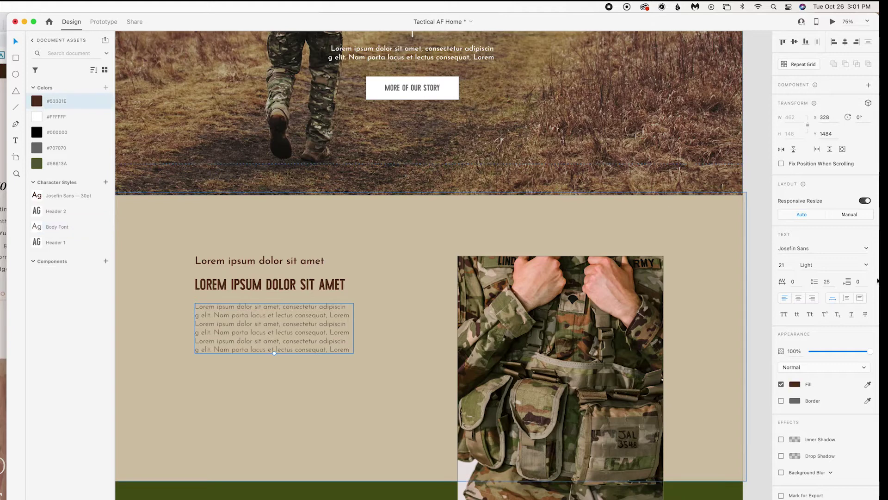
pyautogui.write('35')
pyautogui.press('Return')
# Add a MORE ABOUT OUR STORY link under the paragraph and underline it.
pyautogui.press('t')
pyautogui.click(282, 428)
pyautogui.write('More aob')
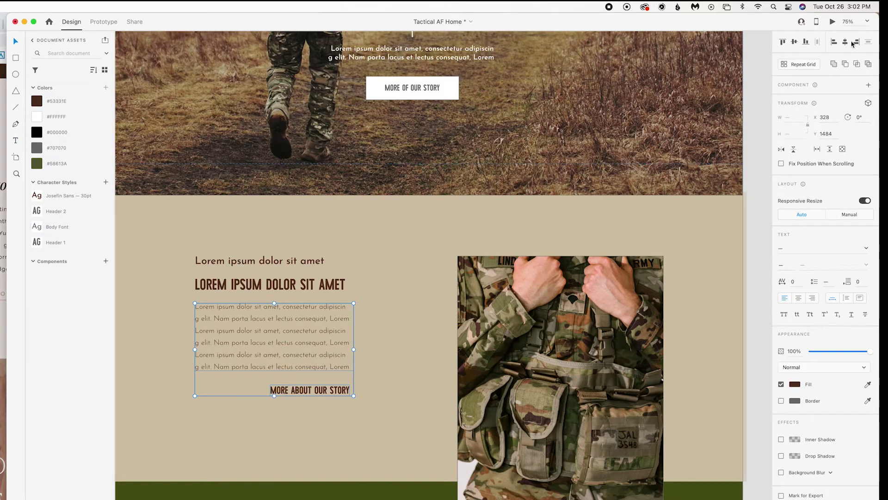
pyautogui.hscroll(-1, 708, 393)
pyautogui.click(708, 393)
pyautogui.moveTo(357, 393); pyautogui.dragTo(348, 396)
pyautogui.click(270, 396)
pyautogui.press('l')
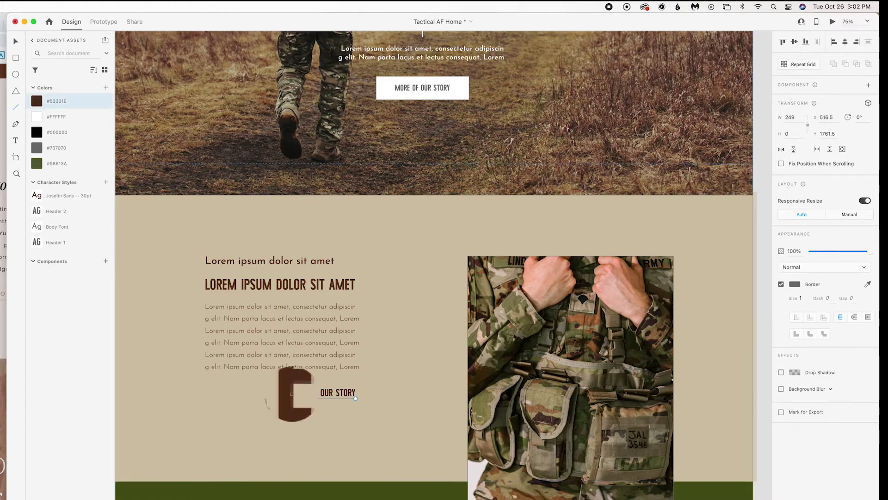
pyautogui.moveTo(338, 400); pyautogui.dragTo(355, 402)
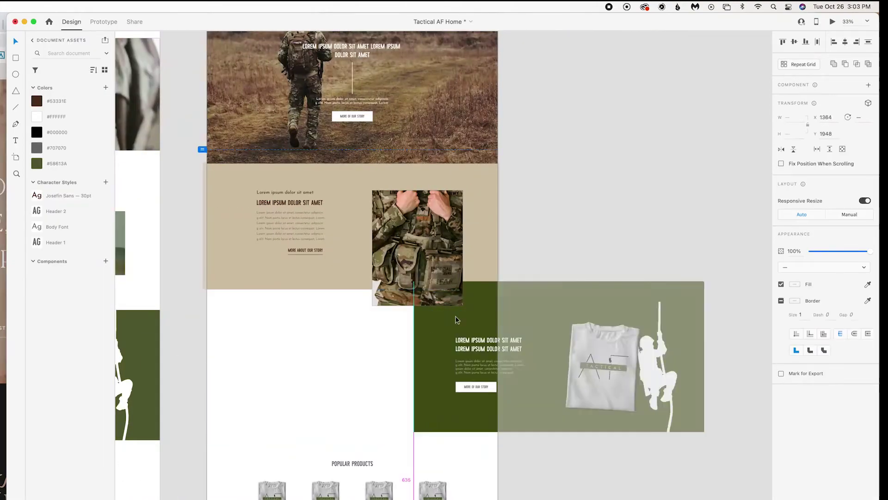
# Draw a white block below the tan section and drop the sewing photo into it.
pyautogui.moveTo(205, 289); pyautogui.dragTo(500, 419)
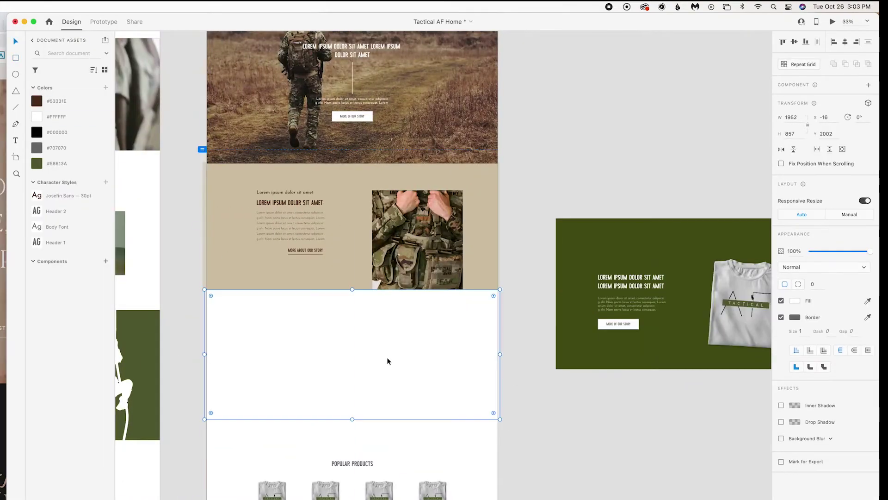
pyautogui.press('super+shift+bracketleft')
pyautogui.moveTo(523, 199); pyautogui.dragTo(386, 407)
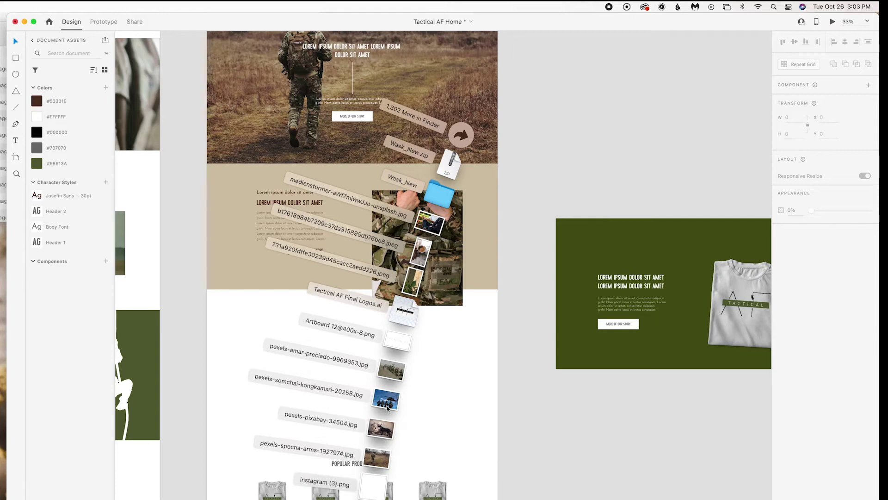
pyautogui.scroll(4, 558, 418)
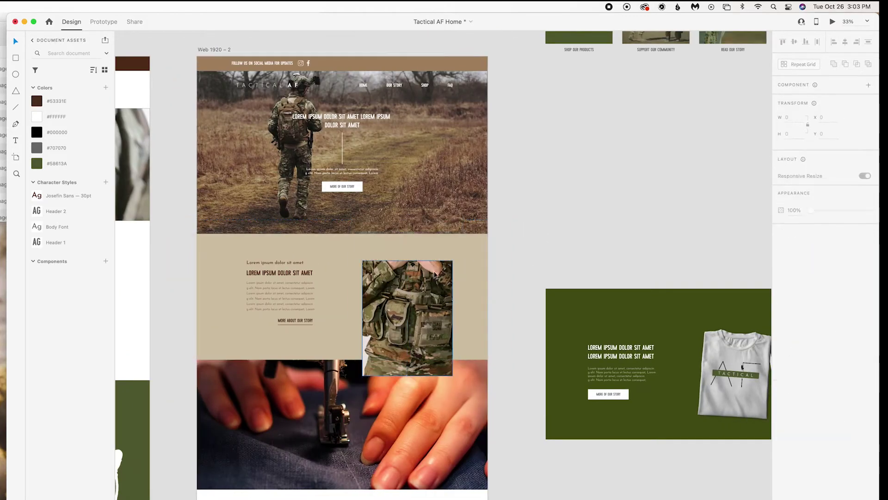
# Swap in the troops-and-aircraft photo under a translucent #53331E brown fill.
pyautogui.moveTo(643, 209); pyautogui.dragTo(458, 430)
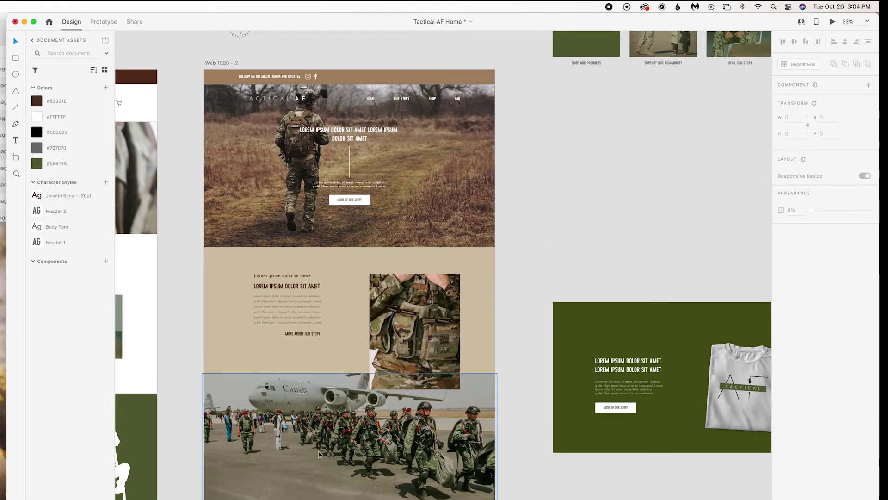
pyautogui.click(36, 101)
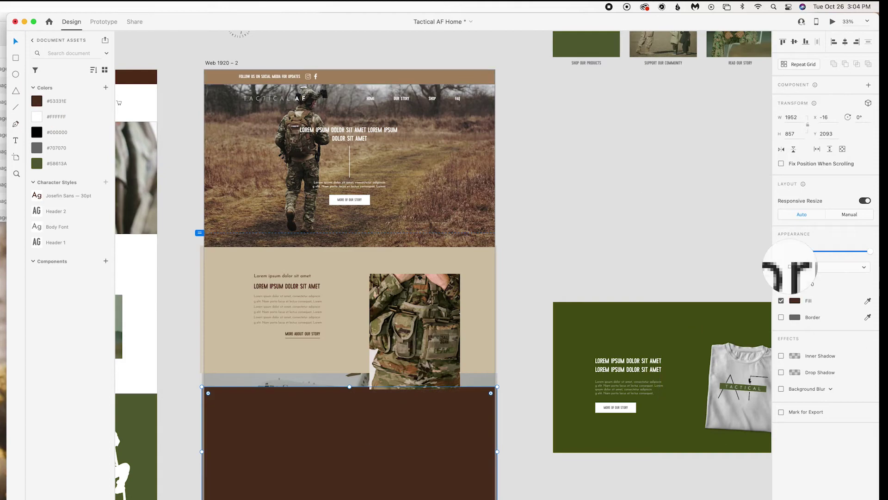
pyautogui.click(789, 273)
pyautogui.press('Escape')
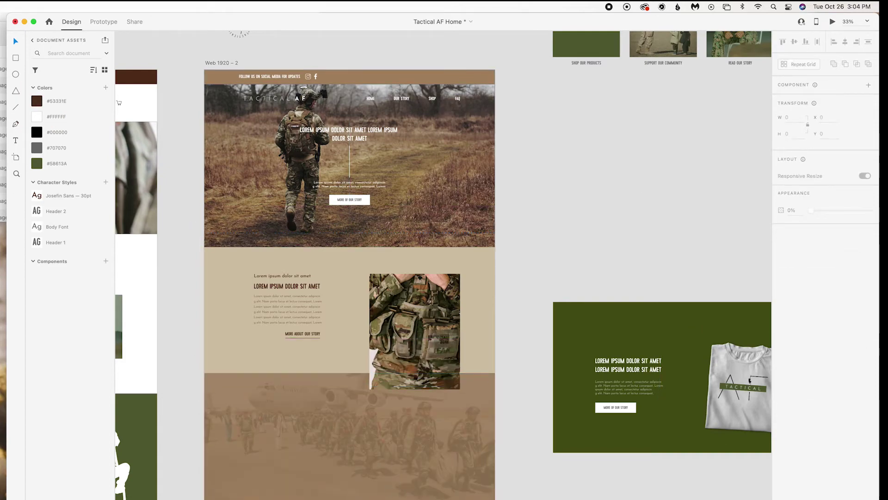
pyautogui.hscroll(-10, 750, 380)
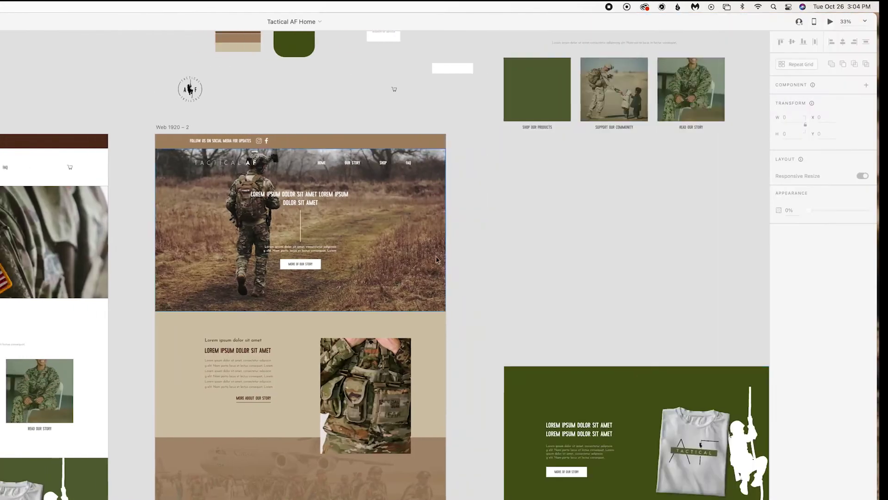
pyautogui.scroll(-10, 436, 257)
pyautogui.click(280, 361)
# Move the charities card off the homepage to the right.
pyautogui.click(406, 420)
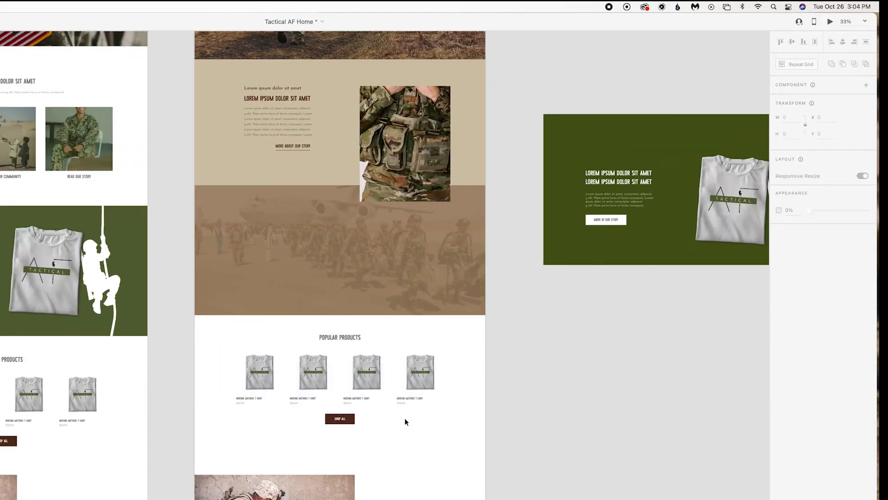
pyautogui.scroll(3, 426, 414)
pyautogui.scroll(-8, 426, 415)
pyautogui.click(185, 301)
pyautogui.moveTo(185, 301); pyautogui.dragTo(620, 241)
# Place the green tee-shirt banner below Popular Products.
pyautogui.scroll(7, 620, 241)
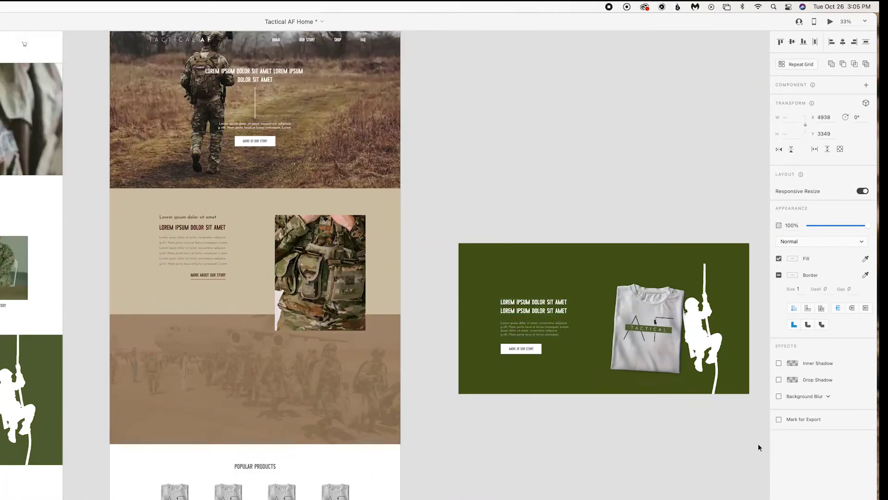
pyautogui.scroll(-4, 620, 241)
pyautogui.moveTo(605, 185); pyautogui.dragTo(263, 383)
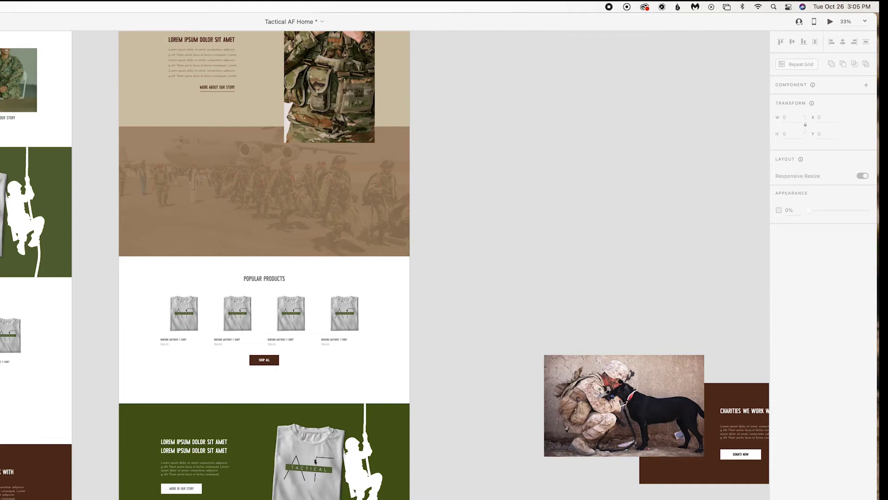
pyautogui.scroll(8, 427, 469)
pyautogui.scroll(-6, 601, 327)
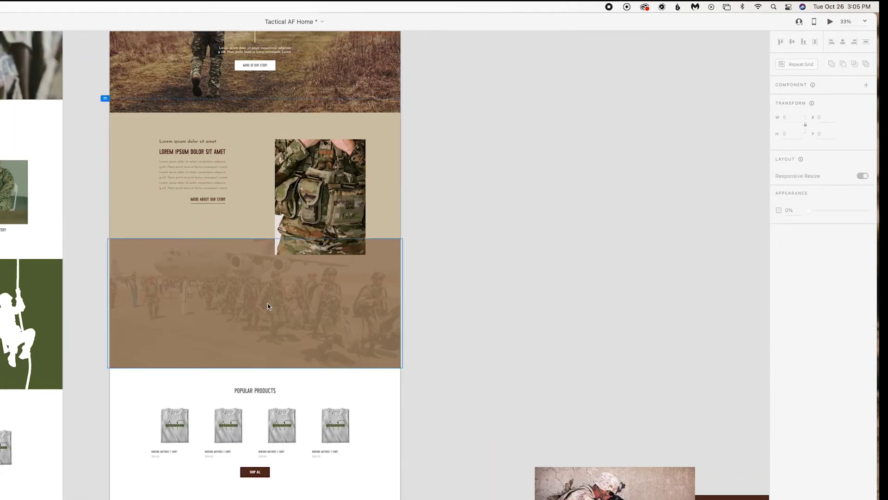
# Recolour the tee-shirt banner tan with a dark brown climber silhouette.
pyautogui.click(255, 472)
pyautogui.scroll(4, 255, 471)
pyautogui.scroll(-3, 98, 418)
pyautogui.click(100, 416)
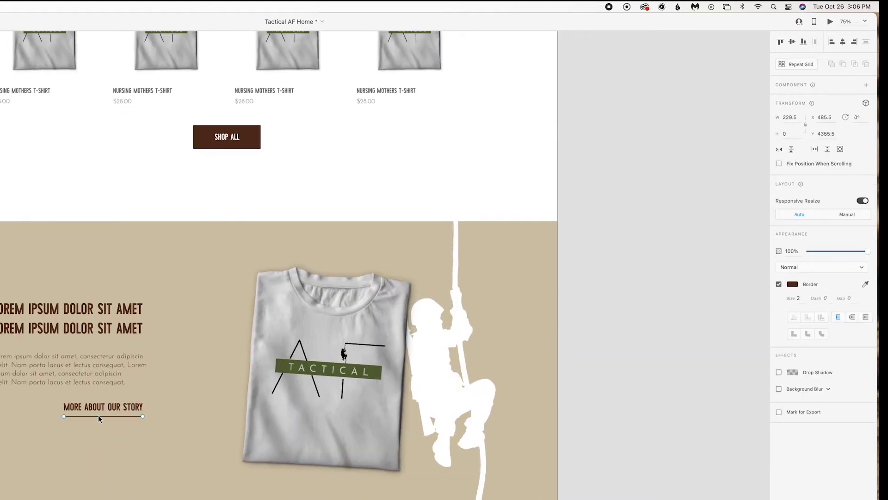
pyautogui.scroll(-6, 680, 406)
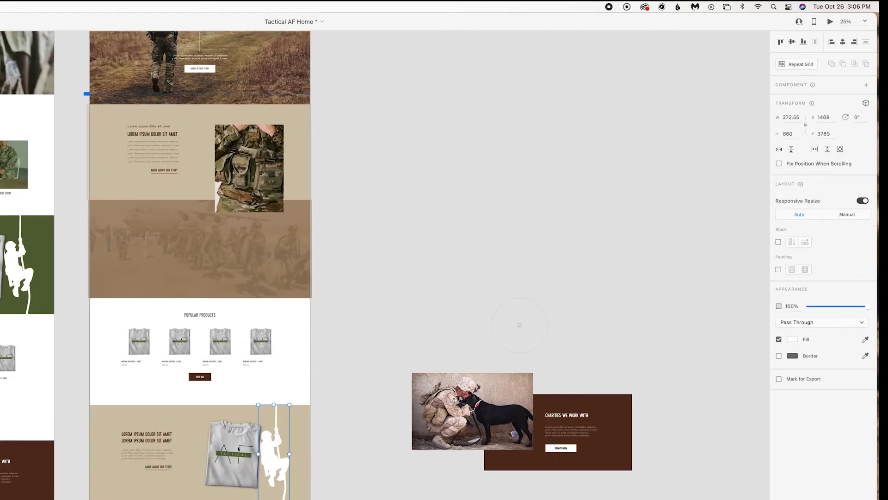
pyautogui.click(370, 297)
pyautogui.hscroll(2, 370, 297)
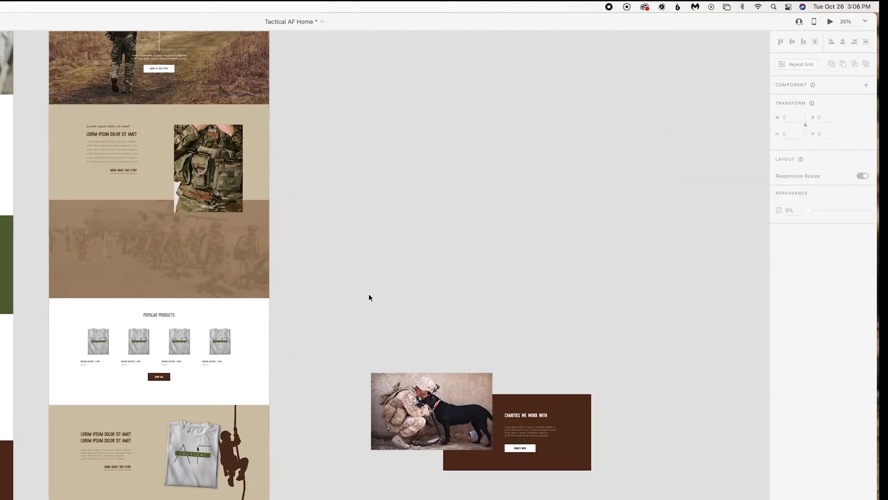
pyautogui.hscroll(3, 362, 286)
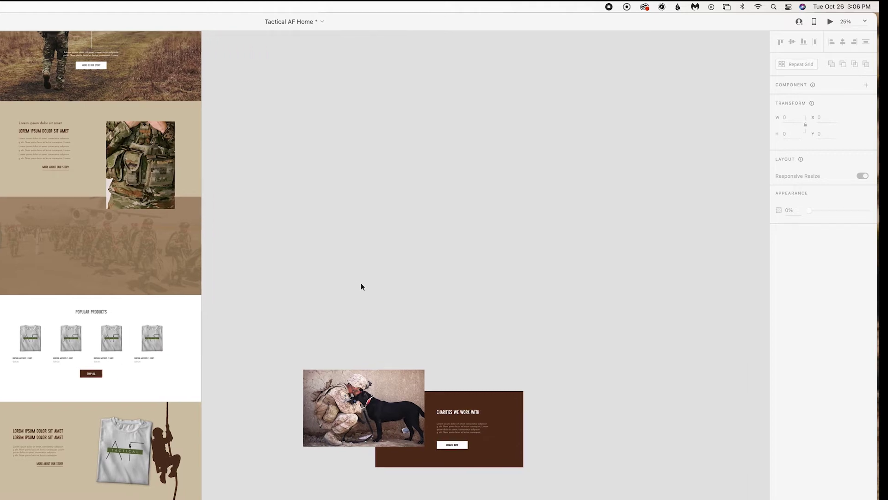
pyautogui.scroll(-4, 362, 286)
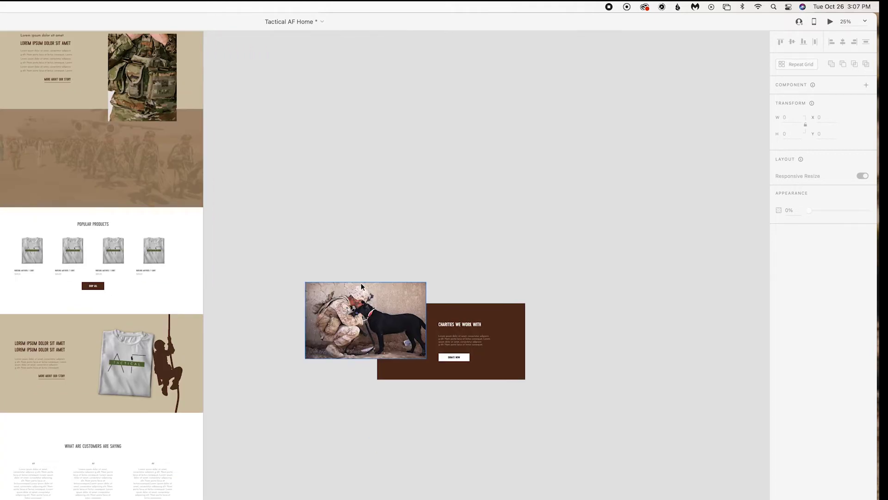
pyautogui.click(138, 377)
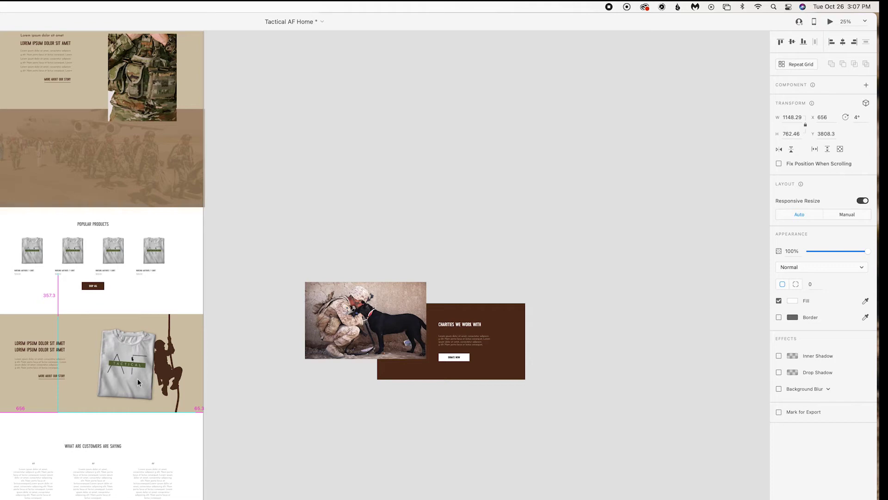
# Copy the hero's two-line LOREM IPSUM headline onto the brown troops photo section, centred.
pyautogui.click(251, 413)
pyautogui.hscroll(1, 139, 389)
pyautogui.click(28, 346)
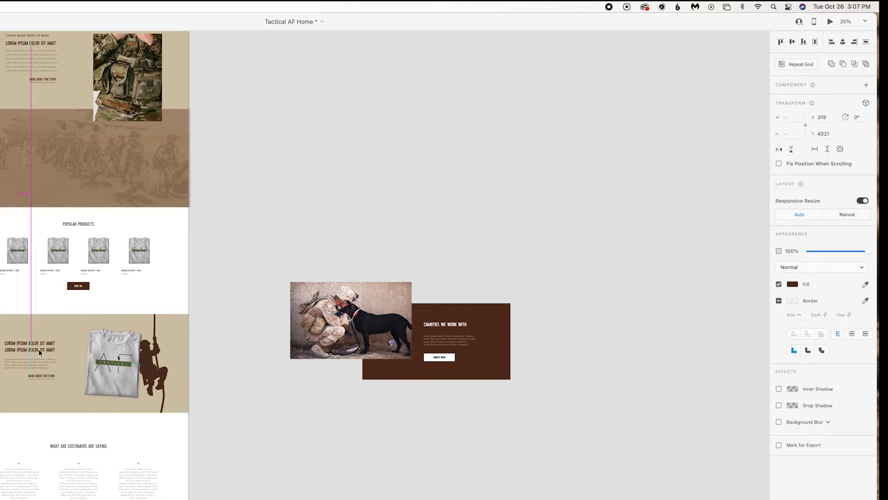
pyautogui.click(253, 418)
pyautogui.scroll(5, 252, 418)
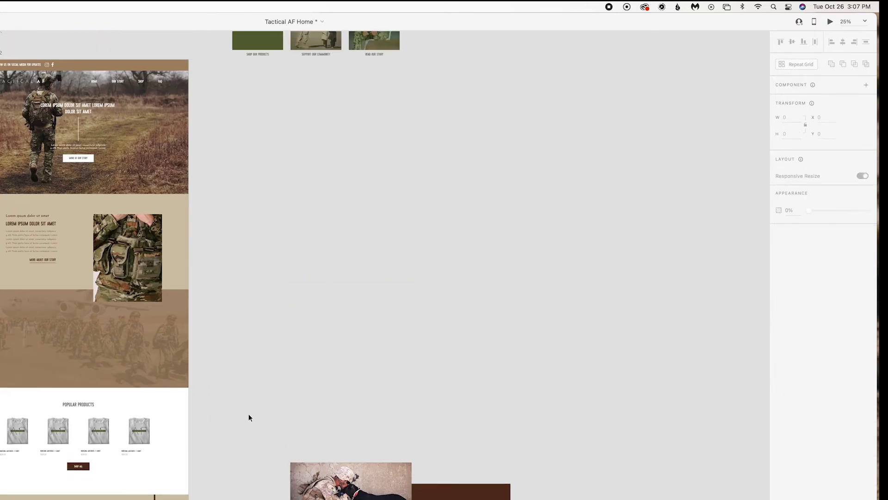
pyautogui.click(98, 107)
pyautogui.moveTo(97, 108); pyautogui.dragTo(97, 327)
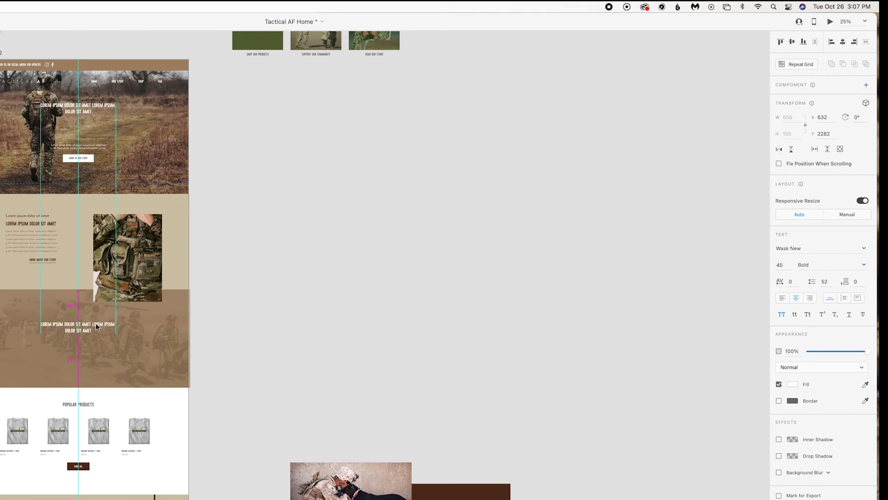
pyautogui.scroll(-5, 258, 326)
pyautogui.moveTo(192, 373); pyautogui.dragTo(1, 499)
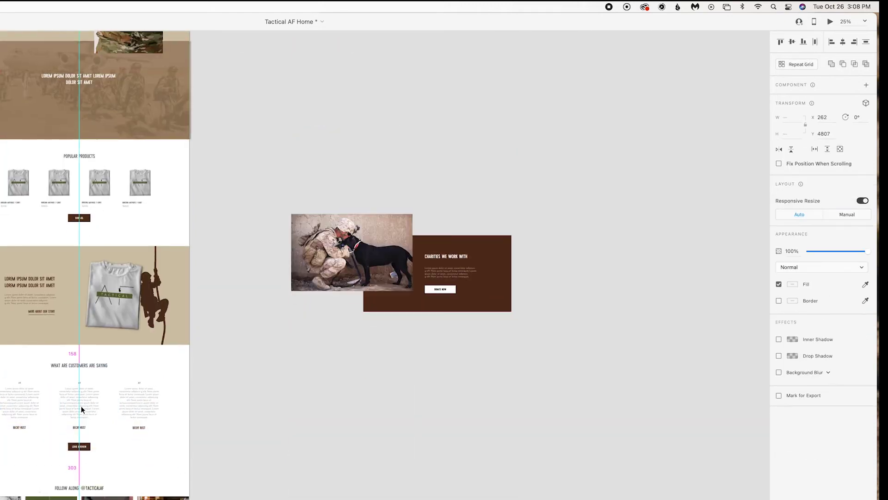
pyautogui.scroll(5, 82, 406)
pyautogui.moveTo(169, 407); pyautogui.dragTo(103, 467)
# Fill the rectangle with the header bar's brown using the colour sampler.
pyautogui.hscroll(4, 185, 361)
pyautogui.hscroll(-4, 185, 360)
pyautogui.scroll(4, 103, 467)
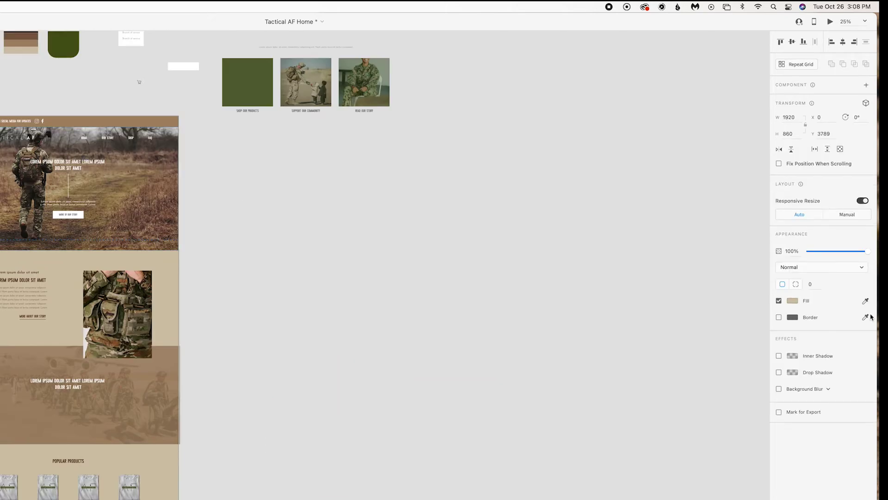
pyautogui.click(866, 301)
pyautogui.click(92, 122)
# Move the link underline beside the climber silhouette group.
pyautogui.scroll(-5, 356, 300)
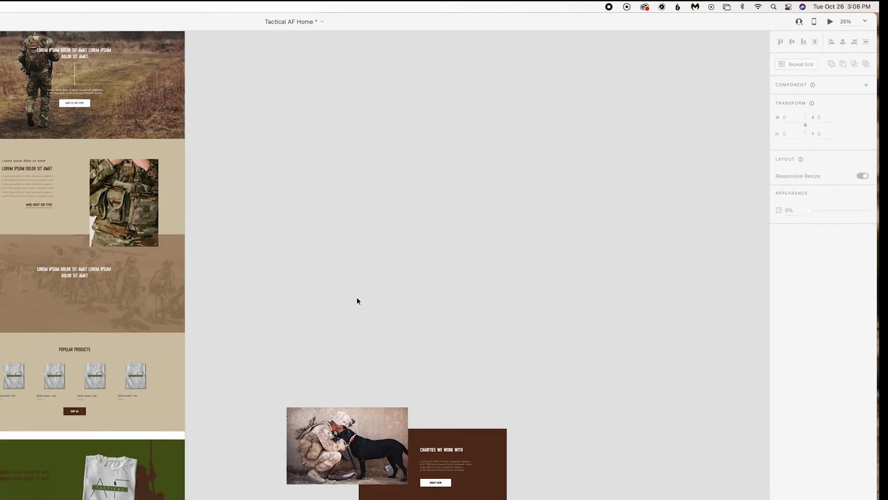
pyautogui.scroll(2, 357, 299)
pyautogui.click(115, 407)
pyautogui.press('Tab')
pyautogui.press('Tab')
pyautogui.press('Tab')
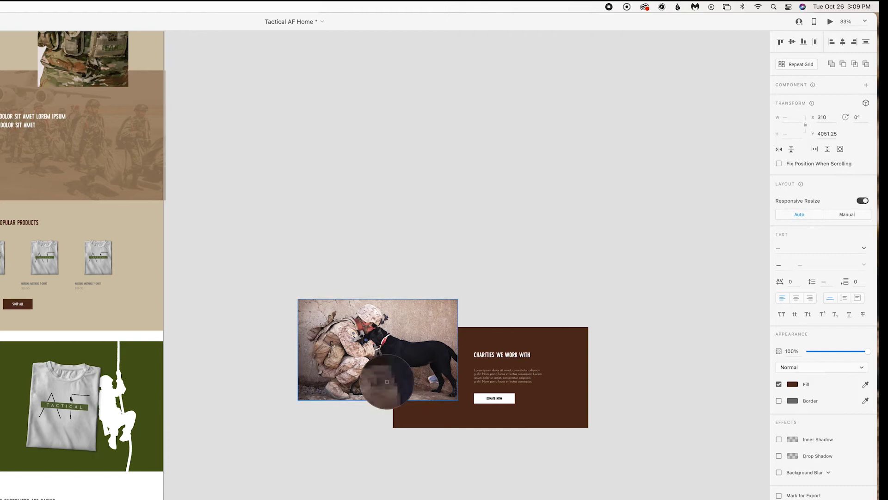
pyautogui.moveTo(227, 478); pyautogui.dragTo(159, 451)
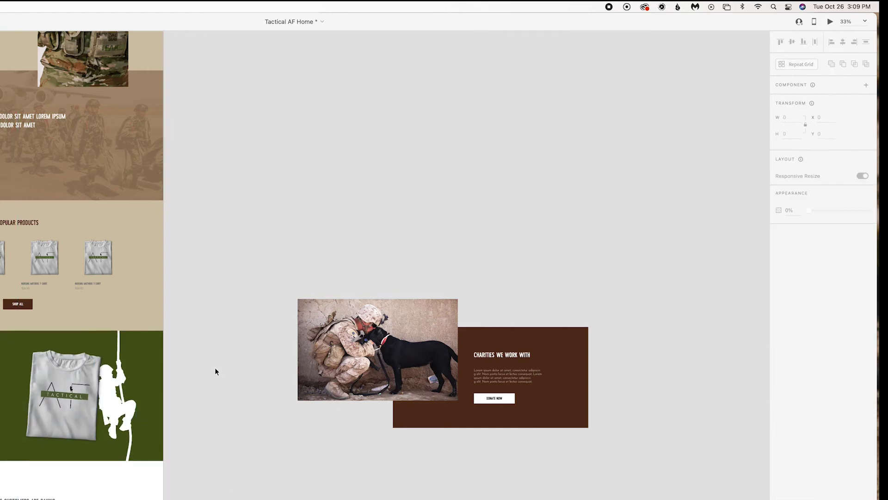
# Deselect the testimonial boxes and undo until the tan three-column testimonials layout returns.
pyautogui.scroll(4, 215, 368)
pyautogui.scroll(-1, 217, 365)
pyautogui.scroll(-2, 222, 364)
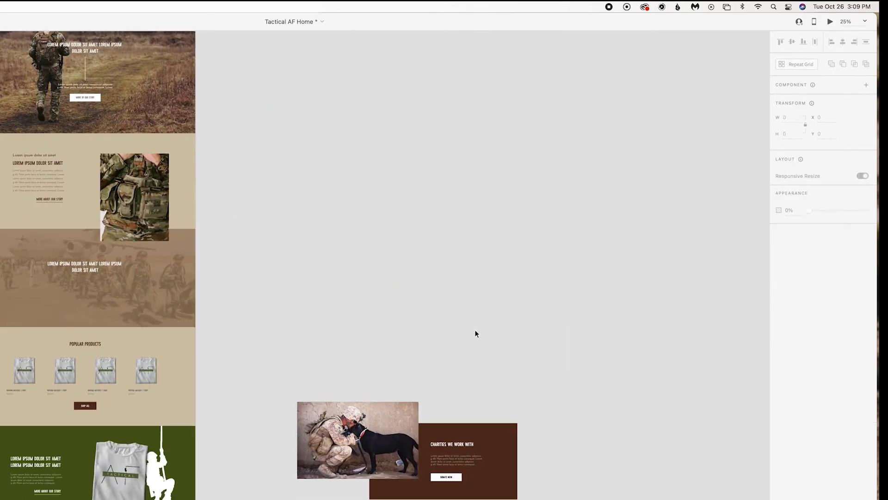
pyautogui.scroll(-5, 463, 324)
pyautogui.press('super+z')
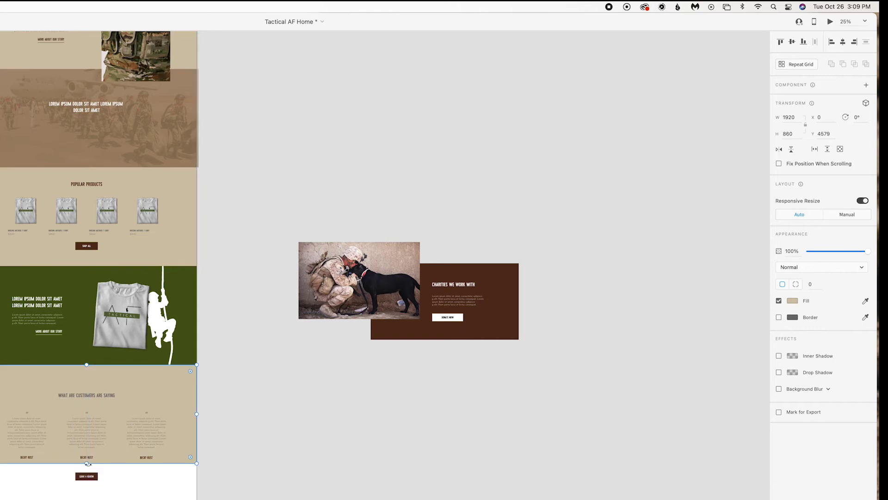
pyautogui.keyDown('shift'); pyautogui.click(72, 432); pyautogui.keyUp('shift')
pyautogui.keyDown('shift'); pyautogui.click(147, 433); pyautogui.keyUp('shift')
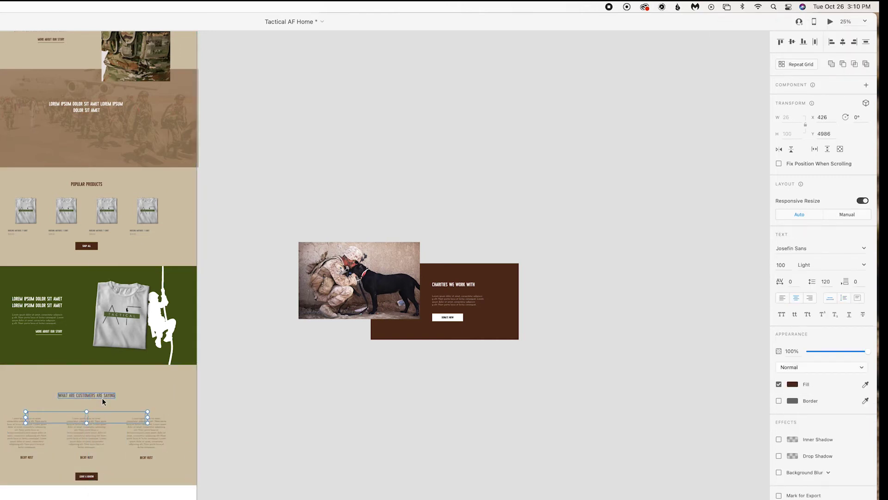
pyautogui.click(224, 417)
pyautogui.press('super+z')
pyautogui.press('super+z')
pyautogui.press('super+z')
pyautogui.press('super+z')
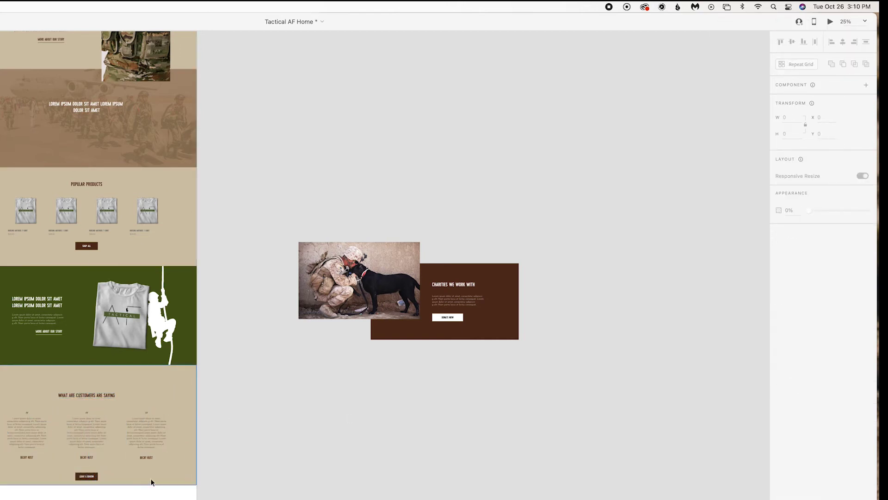
pyautogui.press('super+z')
pyautogui.press('super+z')
pyautogui.press('super+z')
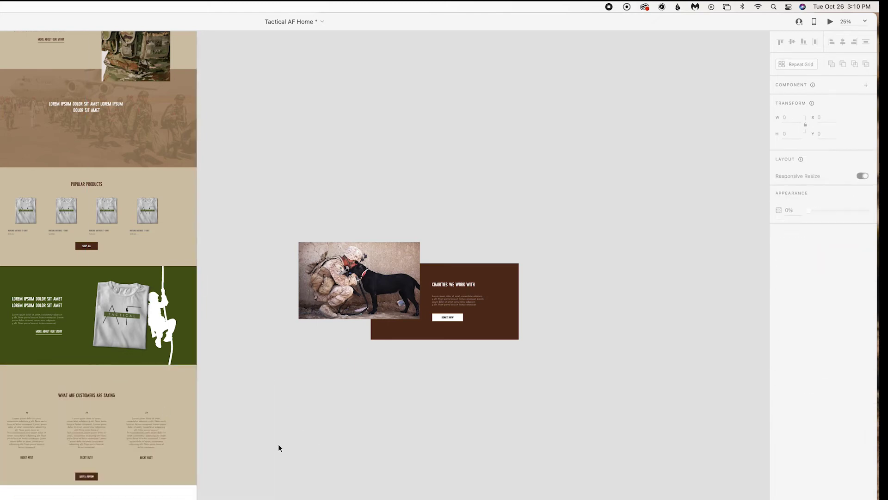
# Undo the latest changes to the bottom photo row.
pyautogui.scroll(-3, 237, 444)
pyautogui.scroll(-3, 111, 301)
pyautogui.press('super+z')
pyautogui.press('super+z')
pyautogui.press('super+z')
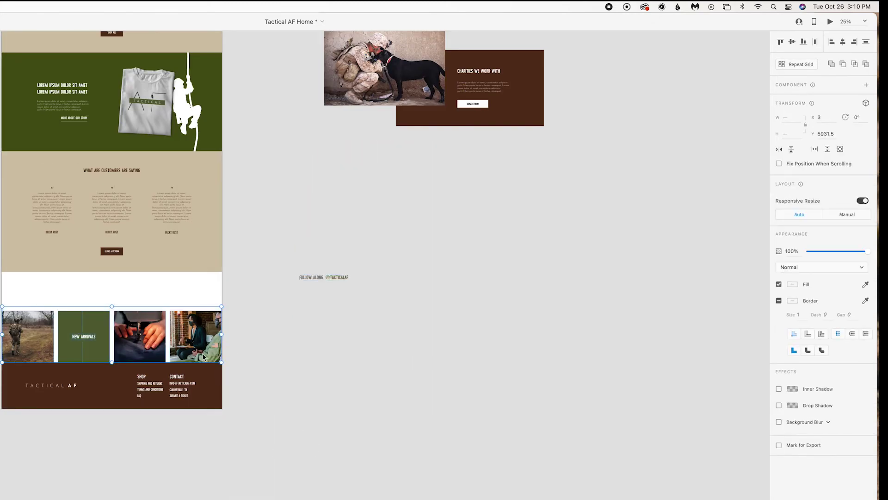
pyautogui.press('super+z')
pyautogui.press('super+z')
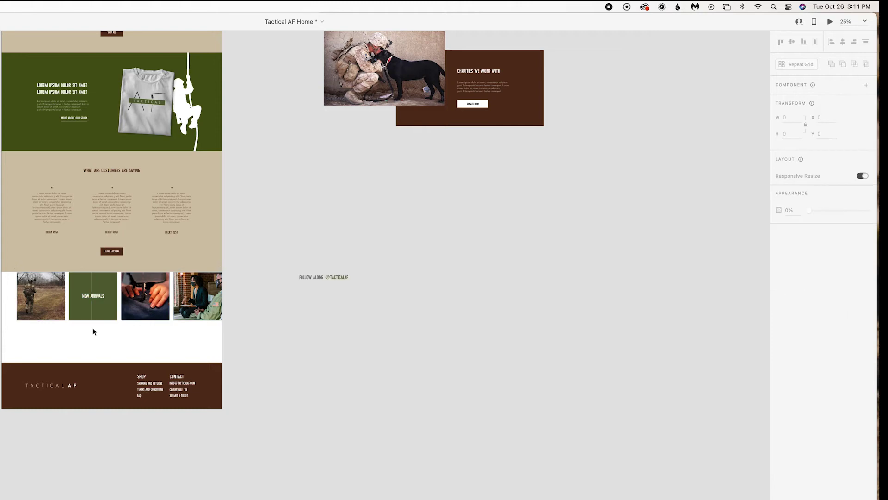
pyautogui.scroll(2, 256, 367)
pyautogui.scroll(1, 162, 338)
pyautogui.press('super+z')
pyautogui.press('super+z')
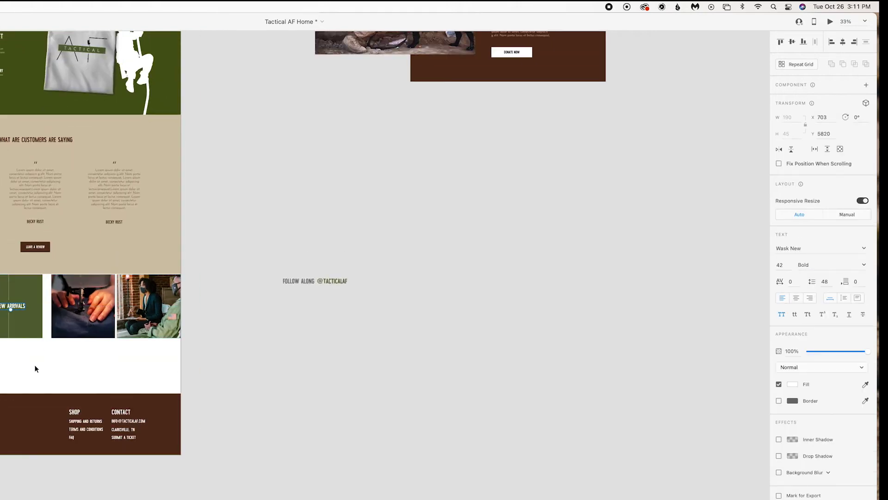
pyautogui.press('super+z')
pyautogui.press('super+z')
pyautogui.press('super+z')
pyautogui.press('super+z')
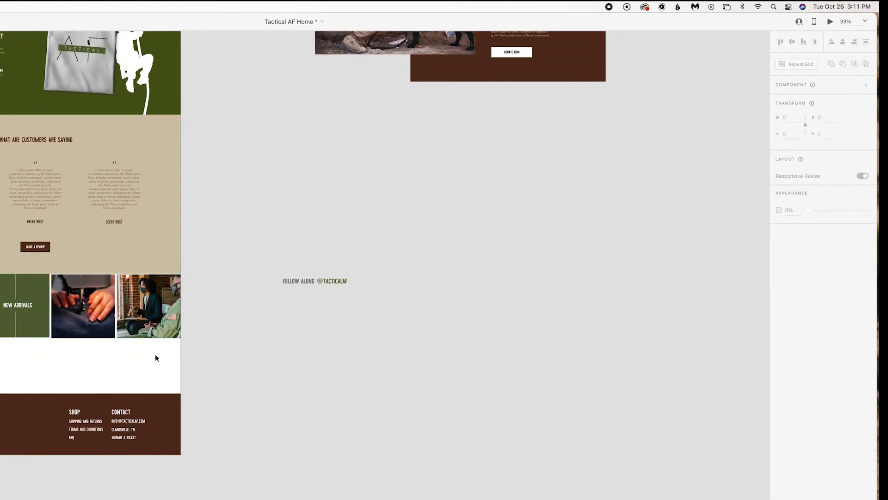
pyautogui.press('super+z')
pyautogui.press('super+z')
pyautogui.press('super+z')
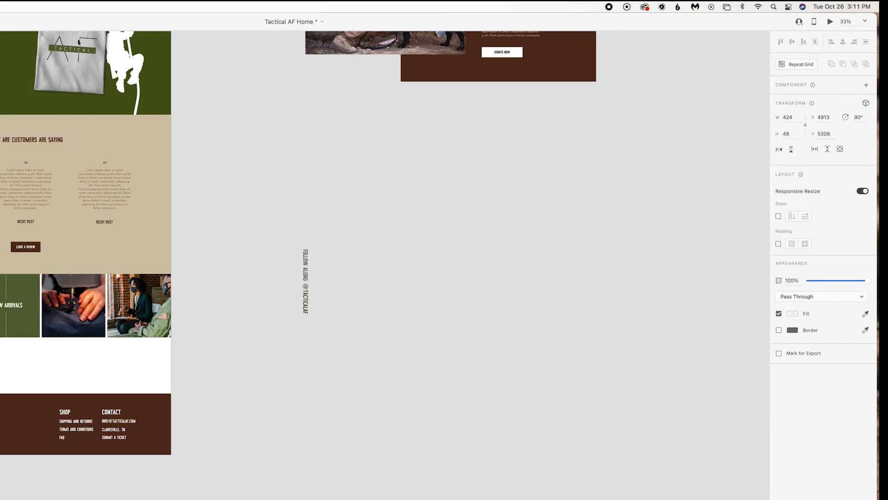
pyautogui.press('super+z')
pyautogui.press('super+z')
pyautogui.press('super+z')
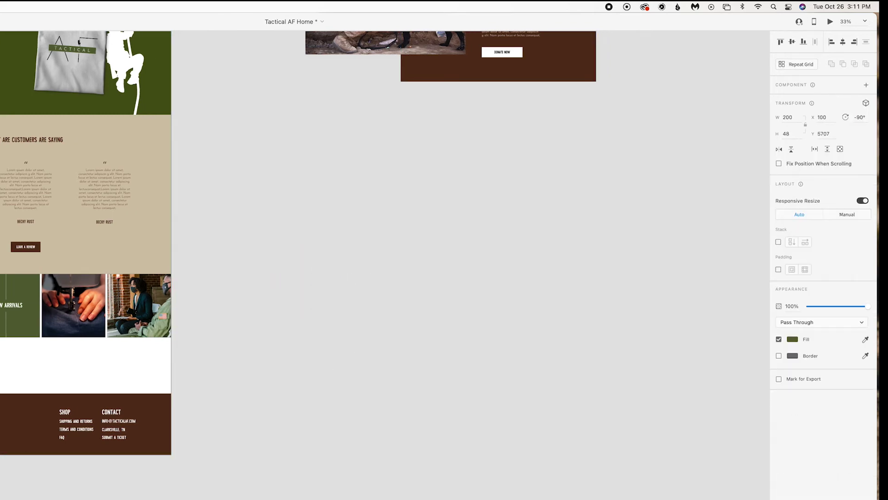
pyautogui.press('super+z')
pyautogui.press('super+z')
pyautogui.press('super+z')
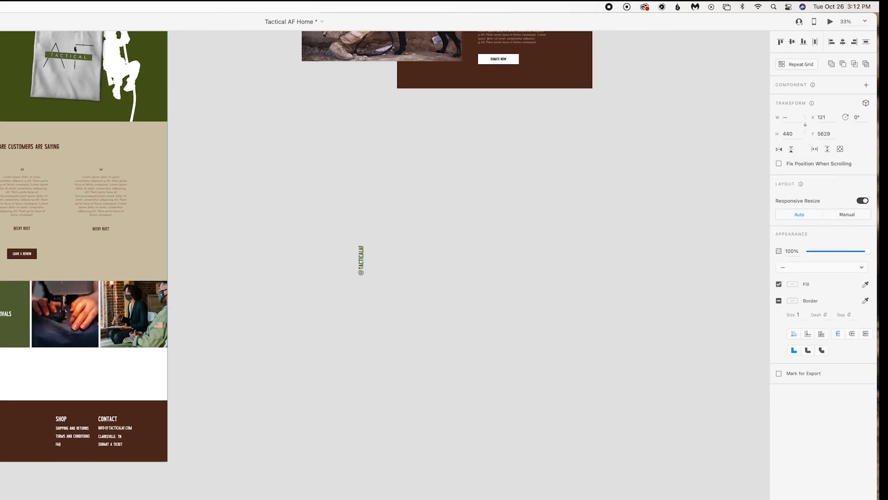
pyautogui.press('super+z')
pyautogui.press('super+z')
pyautogui.press('super+z')
pyautogui.press('super+z')
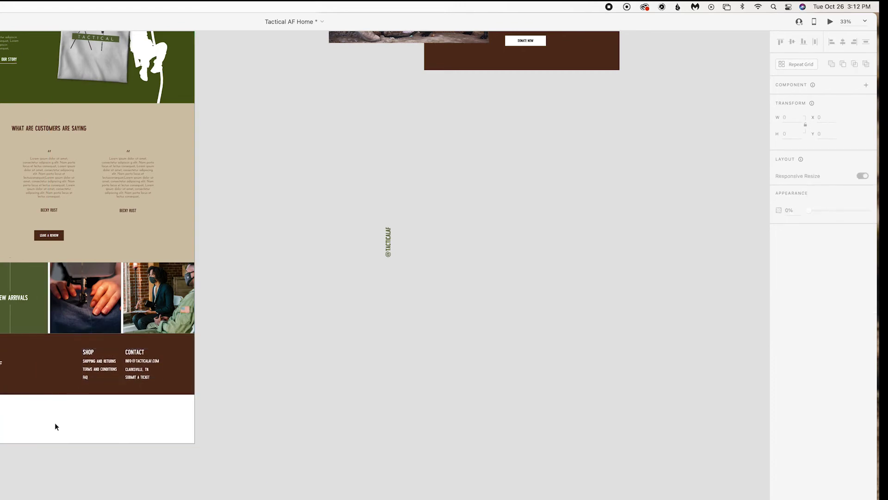
# Pan across Web 1920 – 2 from the footer up to the top header to review it.
pyautogui.scroll(-3, 188, 422)
pyautogui.scroll(5, 352, 246)
pyautogui.hscroll(4, 352, 246)
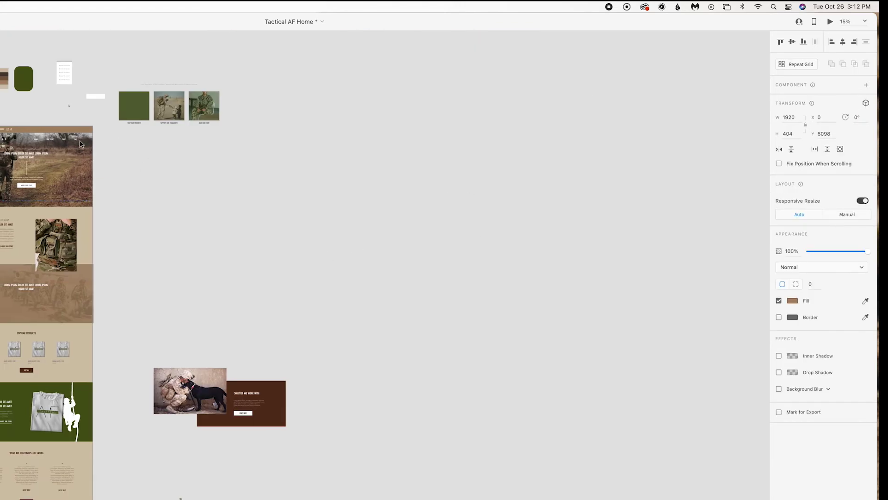
pyautogui.scroll(-1, 337, 240)
pyautogui.scroll(5, 15, 119)
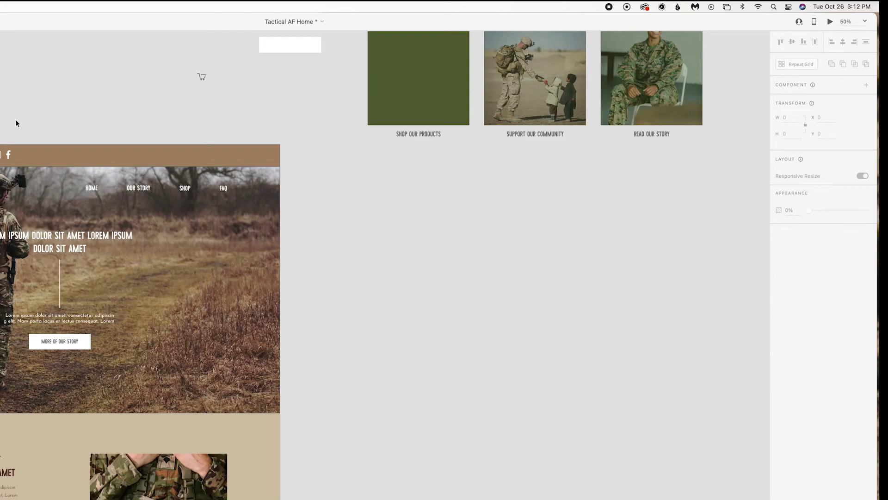
pyautogui.click(77, 144)
pyautogui.scroll(-10, 124, 257)
pyautogui.scroll(10, 123, 258)
pyautogui.hscroll(-5, 123, 258)
pyautogui.scroll(-10, 192, 165)
pyautogui.hscroll(5, 192, 166)
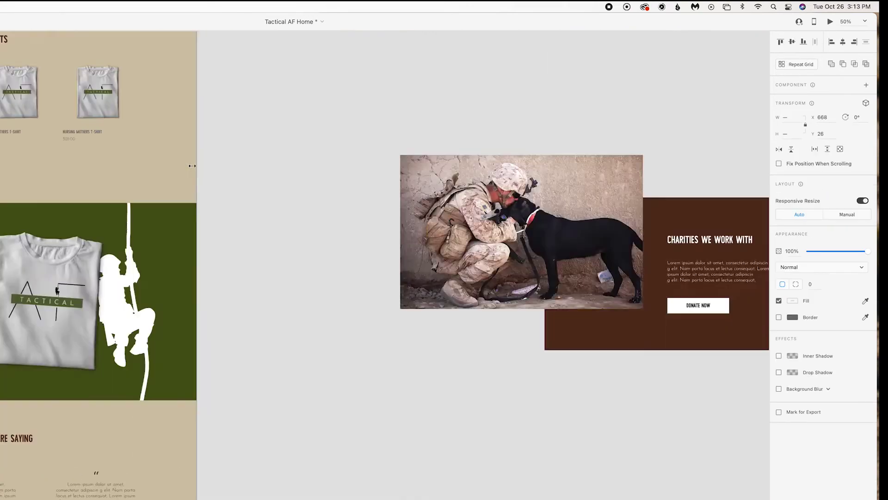
pyautogui.scroll(-10, 192, 166)
pyautogui.hscroll(-5, 192, 166)
pyautogui.press('Escape')
# Move back to the hero section and inspect one of its elements.
pyautogui.hscroll(3, 182, 374)
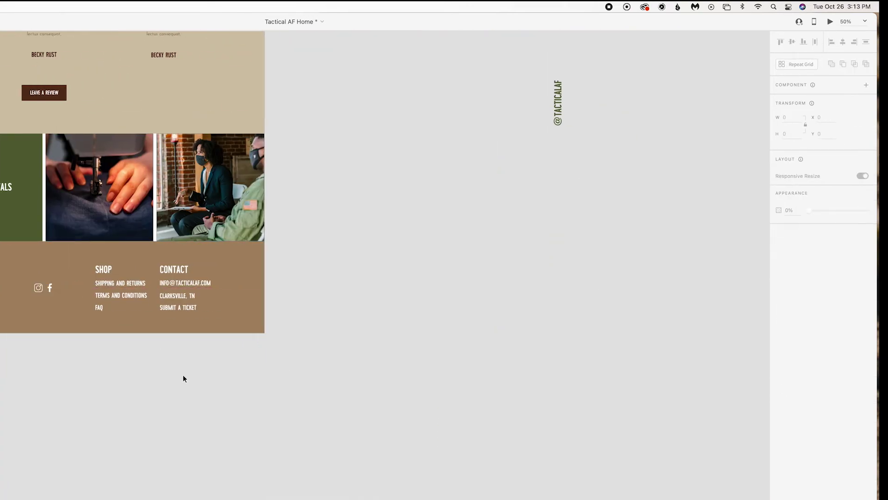
pyautogui.scroll(15, 167, 369)
pyautogui.hscroll(-3, 310, 363)
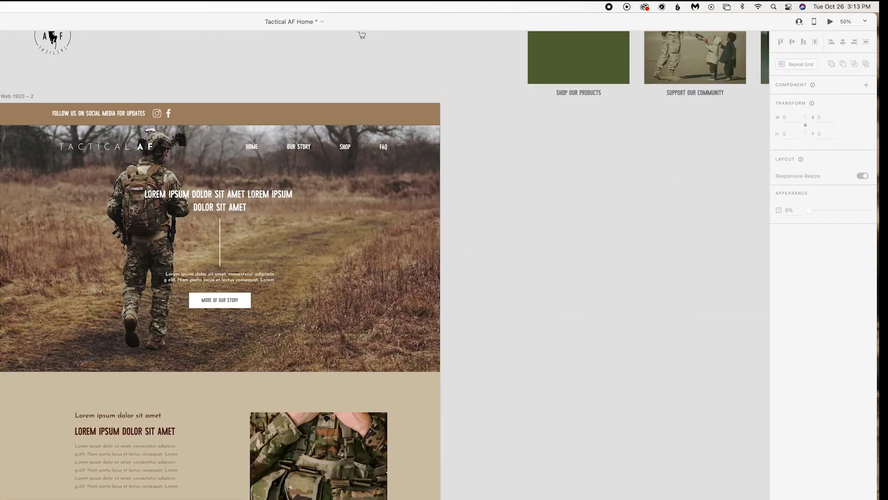
pyautogui.click(149, 160)
pyautogui.press('Escape')
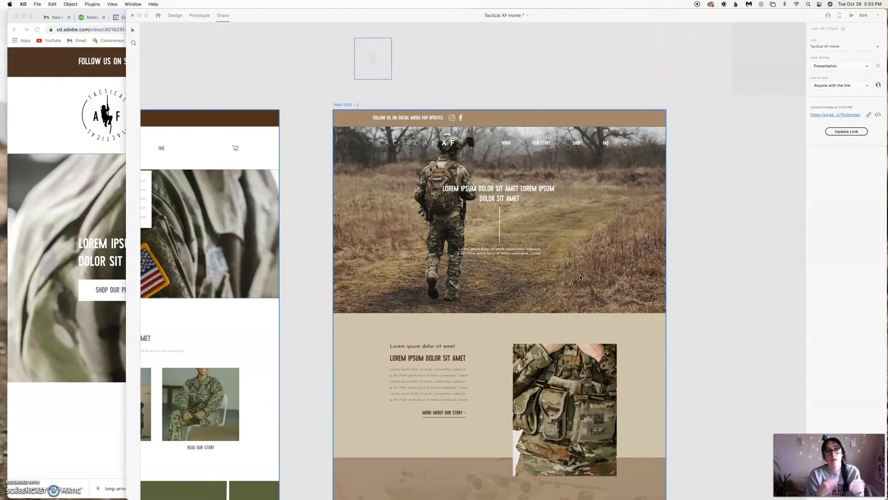
pyautogui.scroll(-5, 580, 277)
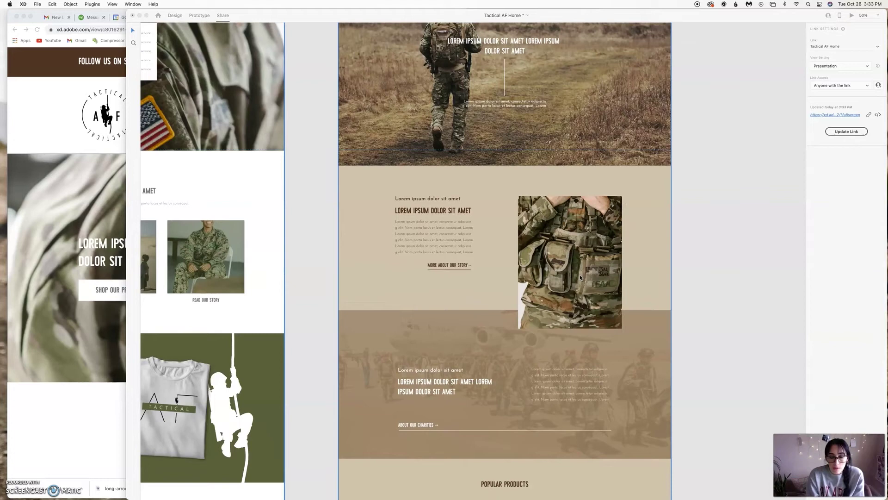
pyautogui.hscroll(-1, 580, 277)
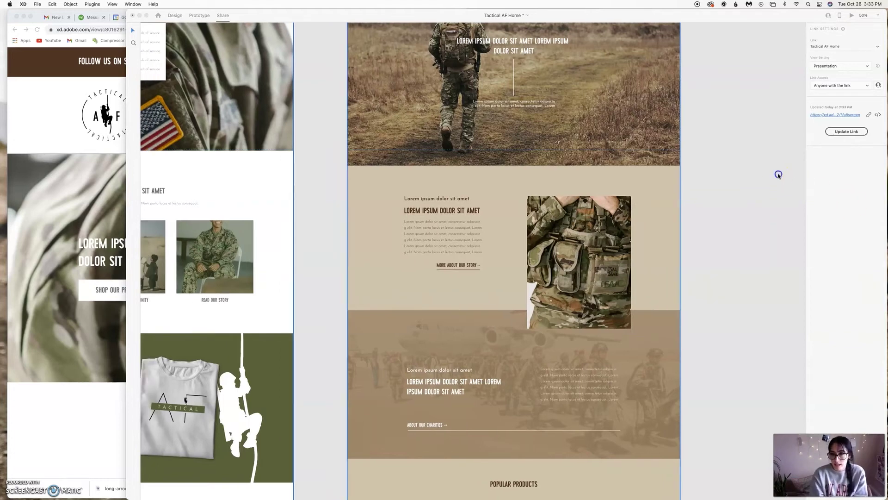
pyautogui.press('super+minus')
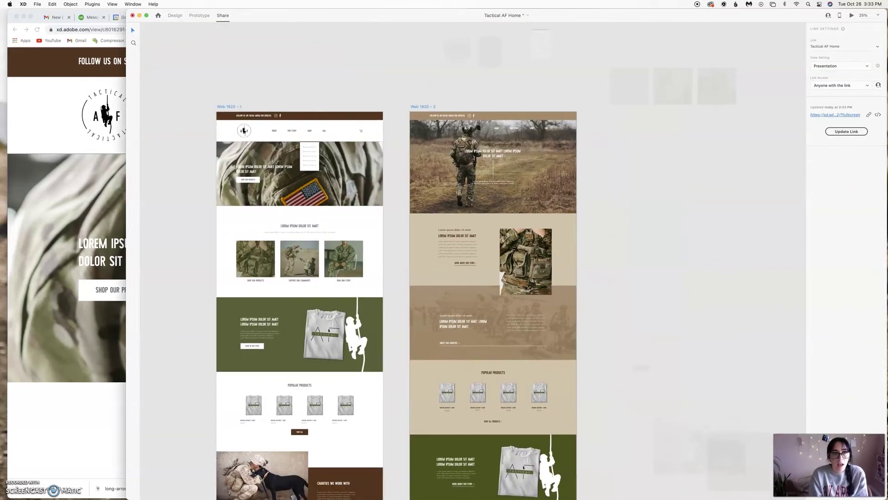
pyautogui.click(229, 20)
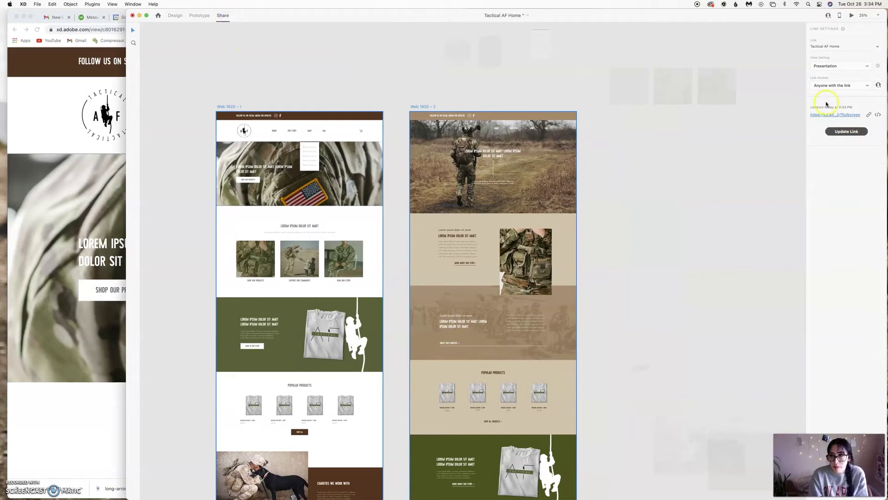
pyautogui.click(852, 65)
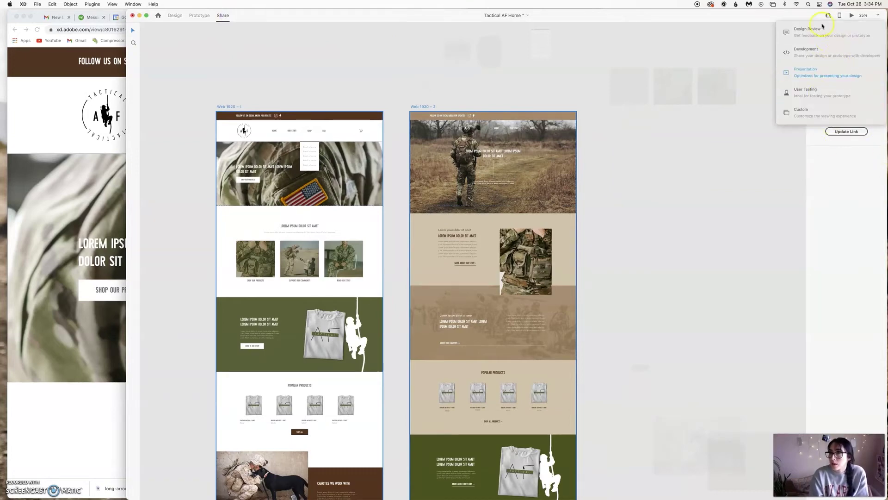
pyautogui.click(809, 36)
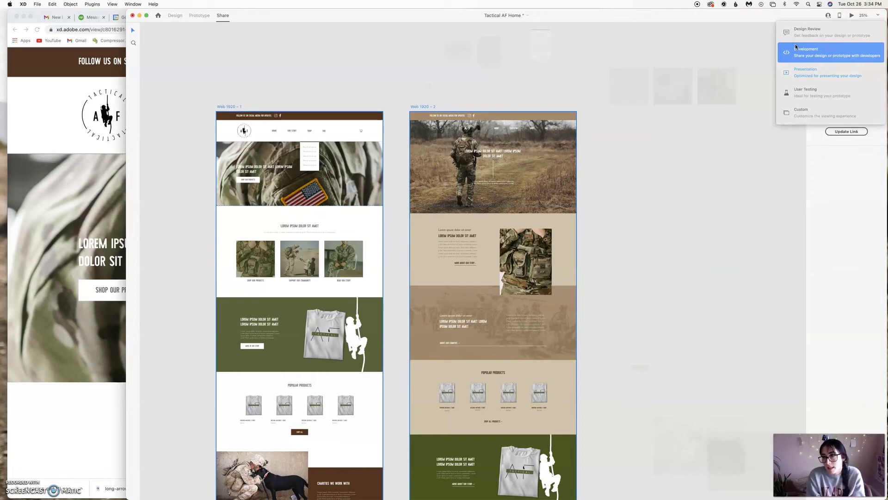
pyautogui.click(688, 163)
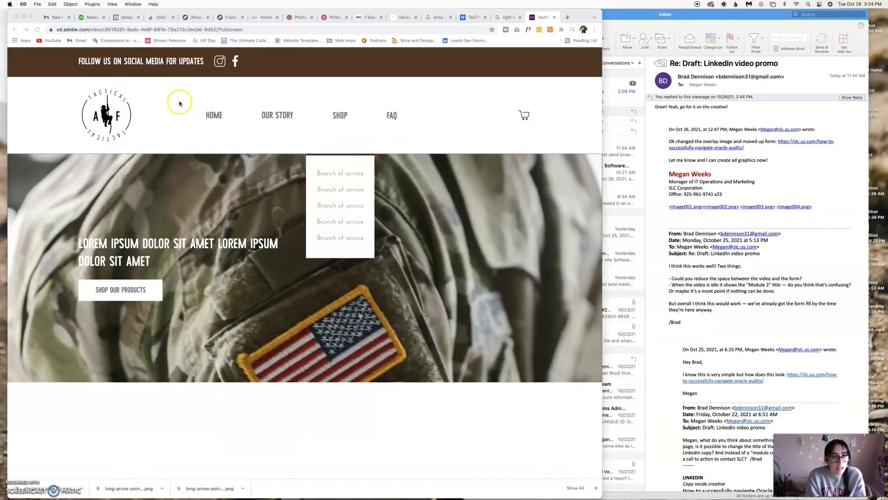
# Resize Chrome beside the mail app, scroll the first homepage mockup, then advance to the next screen.
pyautogui.moveTo(601, 14); pyautogui.dragTo(885, 7)
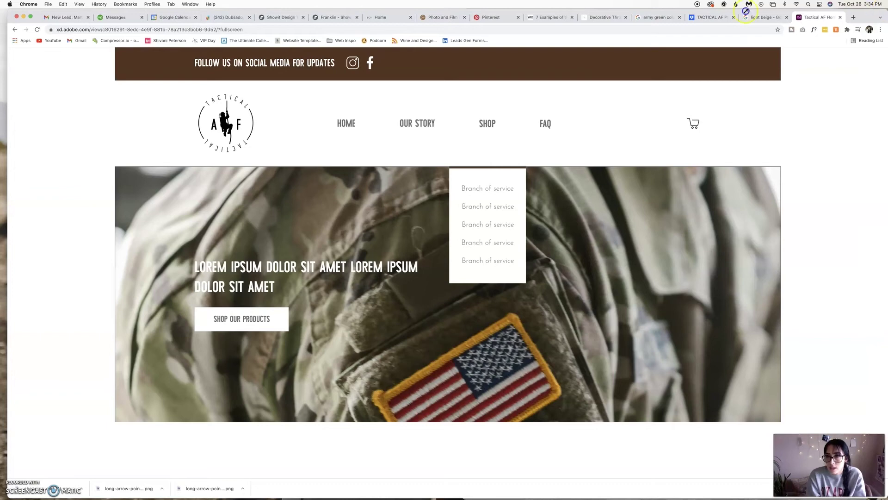
pyautogui.moveTo(745, 10); pyautogui.dragTo(840, 16)
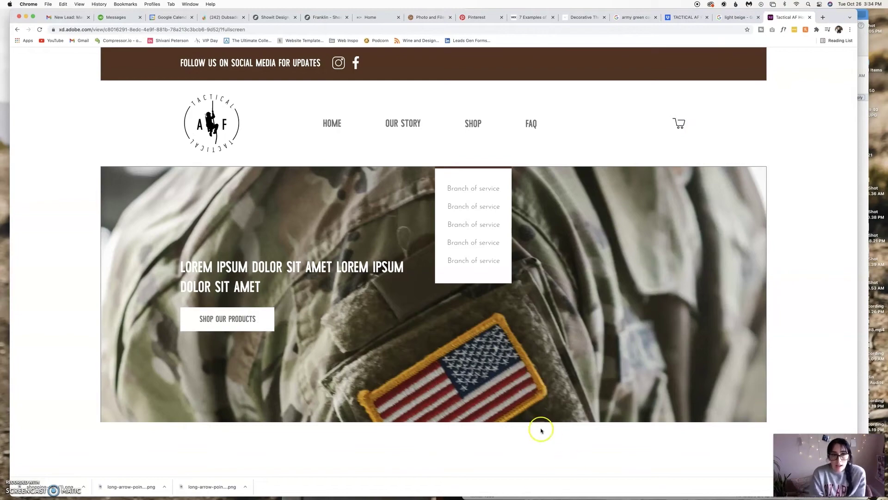
pyautogui.scroll(-12, 415, 304)
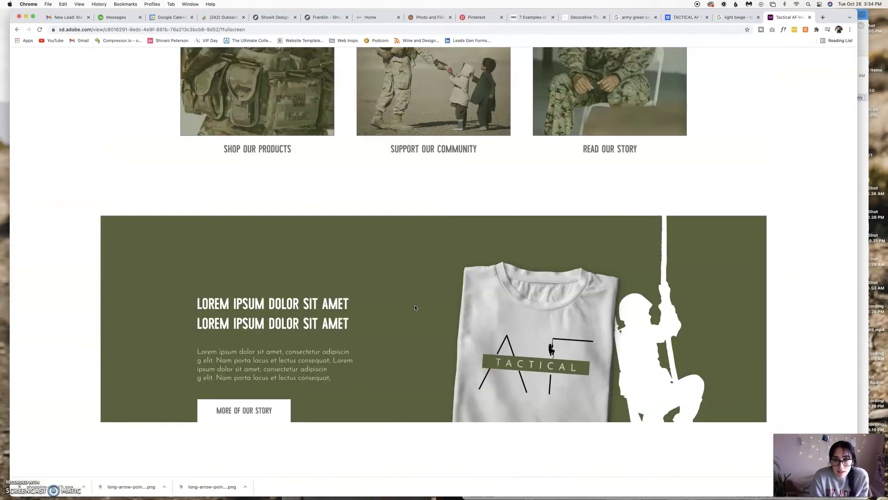
pyautogui.scroll(-20, 415, 306)
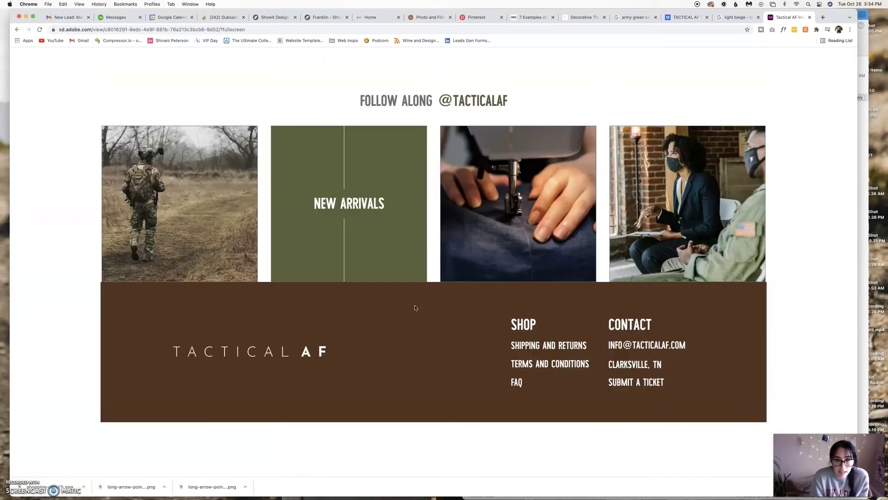
pyautogui.scroll(20, 415, 308)
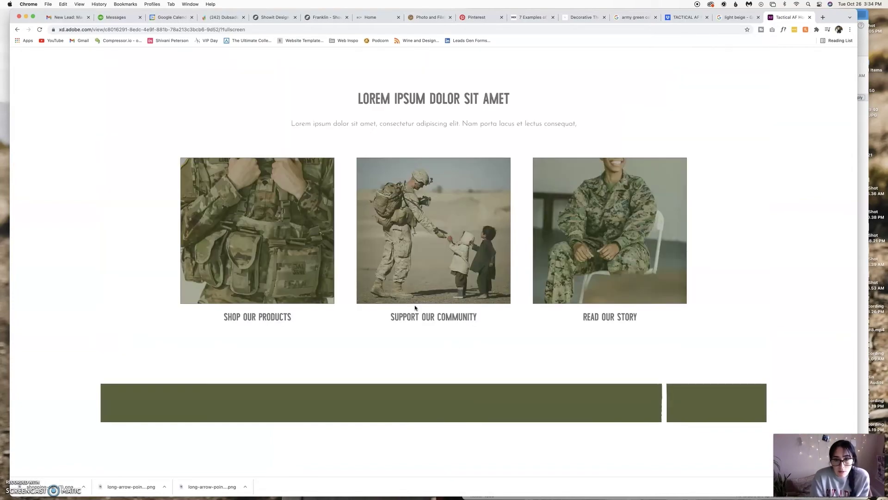
pyautogui.scroll(-15, 415, 308)
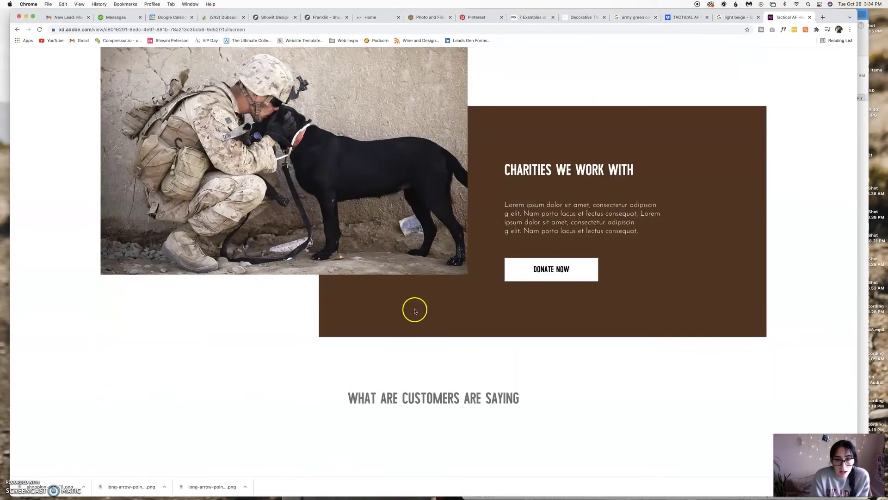
pyautogui.scroll(15, 414, 307)
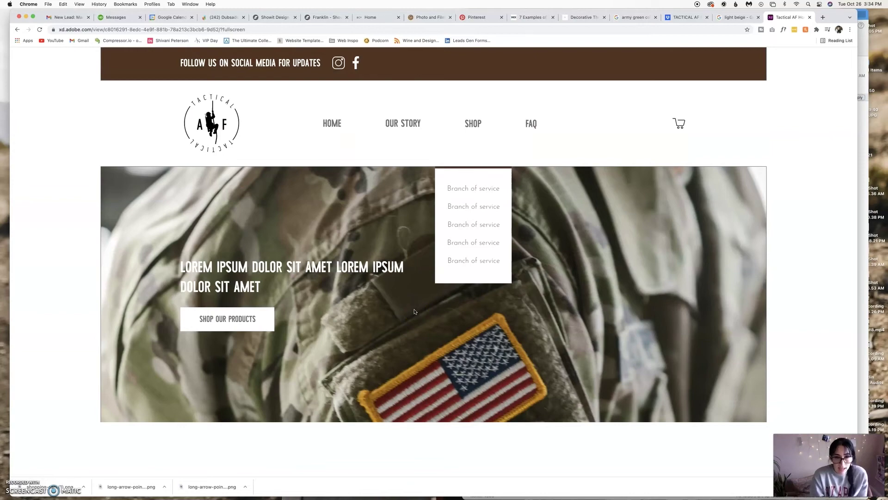
pyautogui.press('Right')
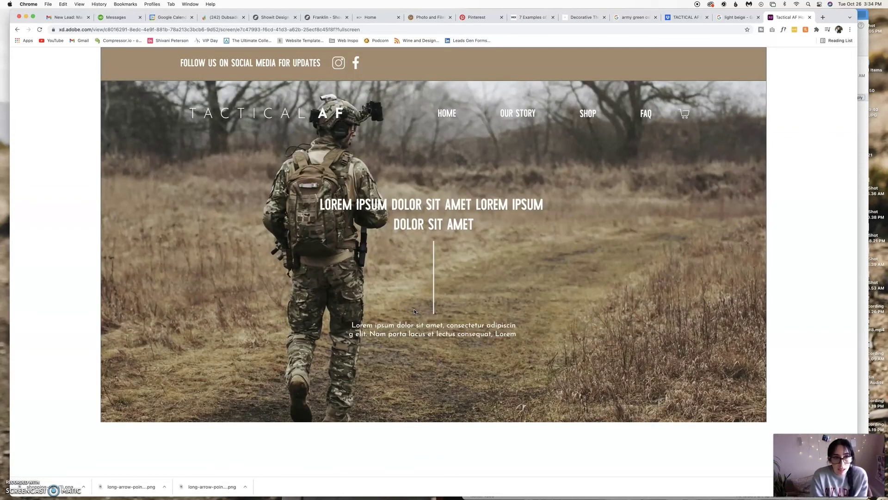
# Scroll the walking-soldier homepage mockup down to the bottom and back toward the hero.
pyautogui.scroll(-5, 415, 311)
pyautogui.scroll(5, 414, 312)
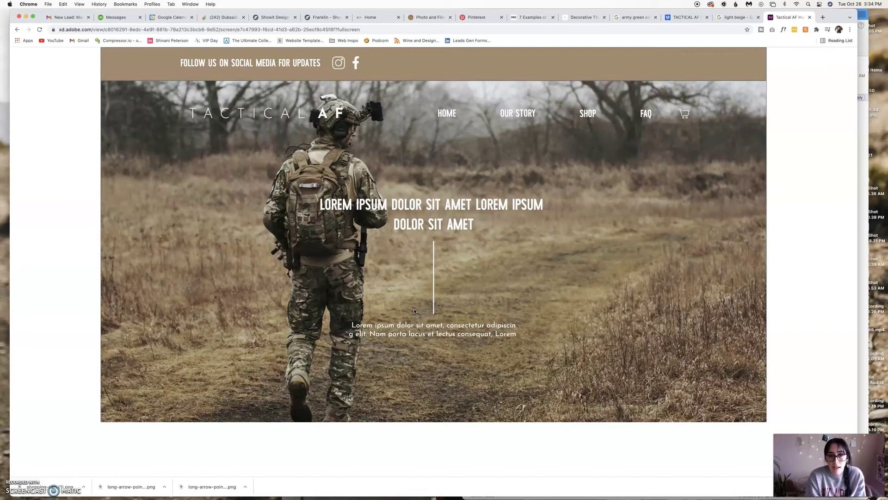
pyautogui.scroll(-1, 414, 311)
pyautogui.scroll(1, 414, 311)
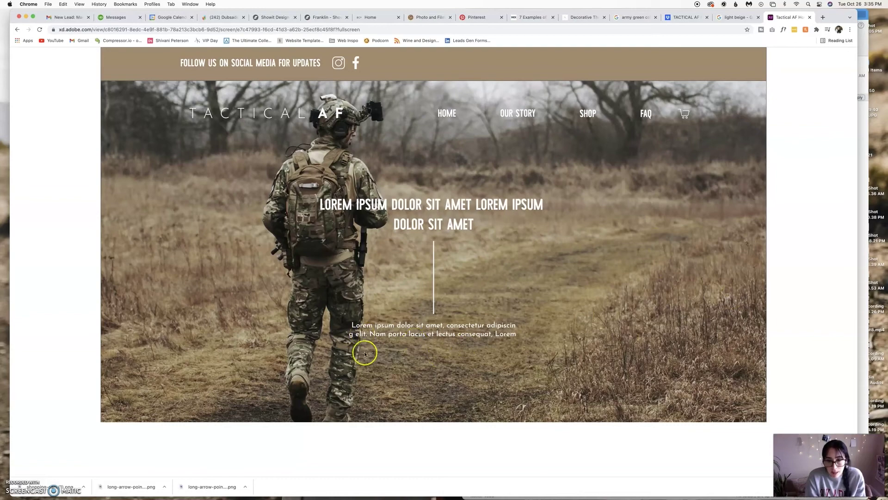
pyautogui.scroll(-10, 410, 348)
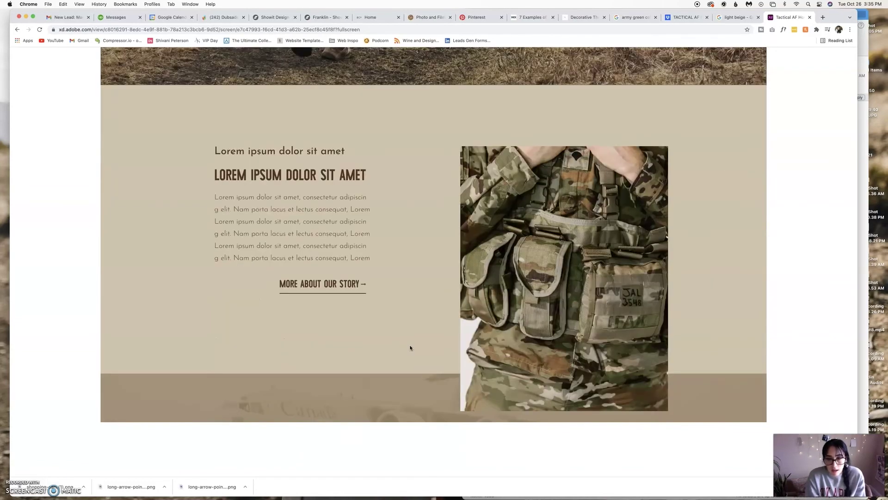
pyautogui.scroll(-1, 410, 348)
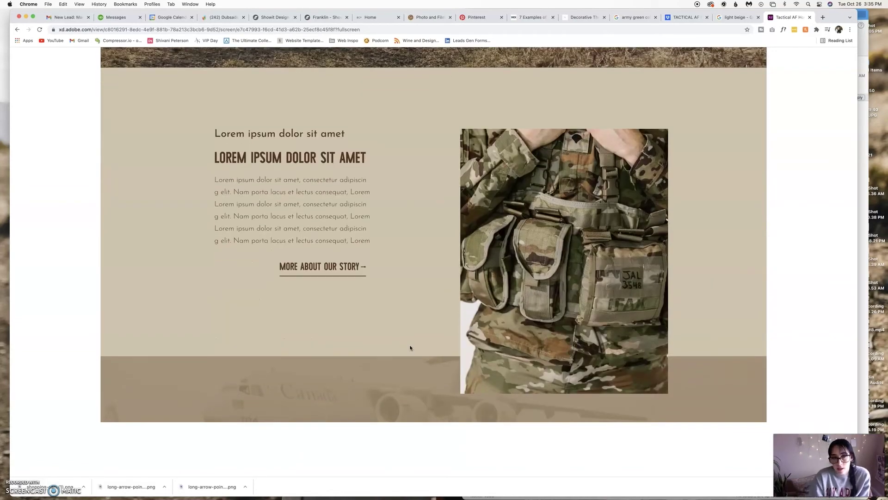
pyautogui.scroll(-1, 410, 348)
pyautogui.scroll(-13, 410, 348)
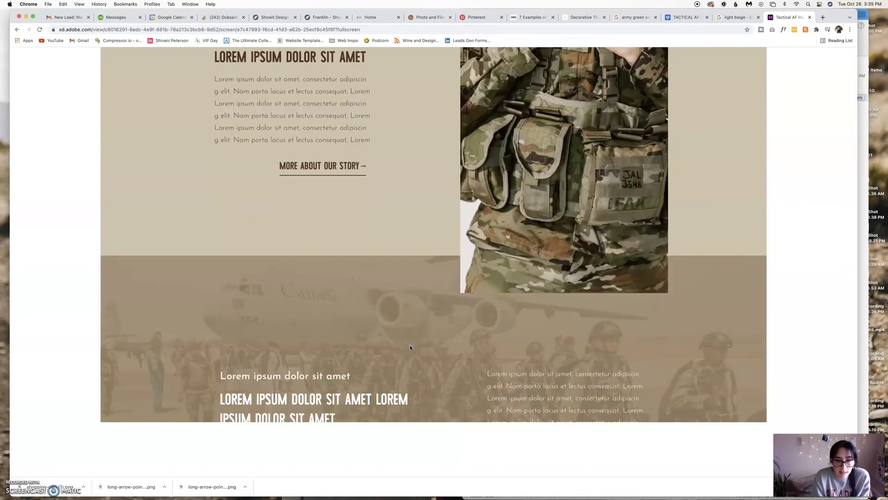
pyautogui.scroll(-1, 410, 348)
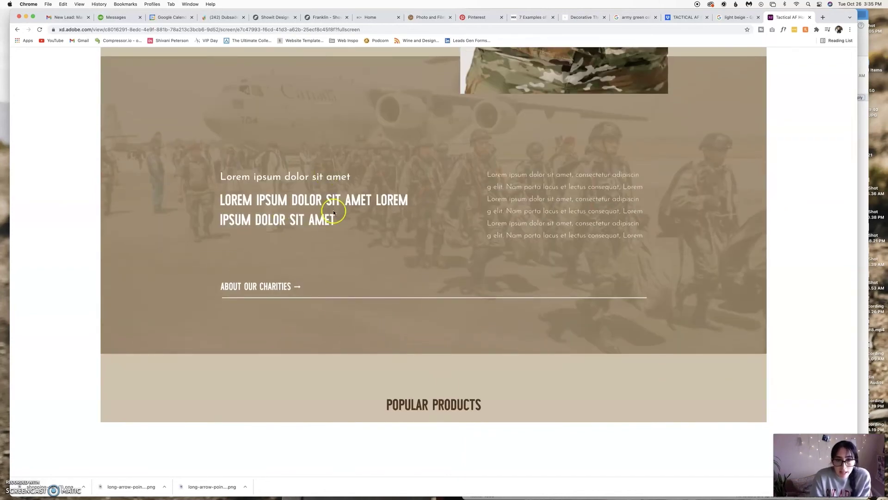
pyautogui.scroll(-13, 336, 213)
pyautogui.scroll(-5, 334, 212)
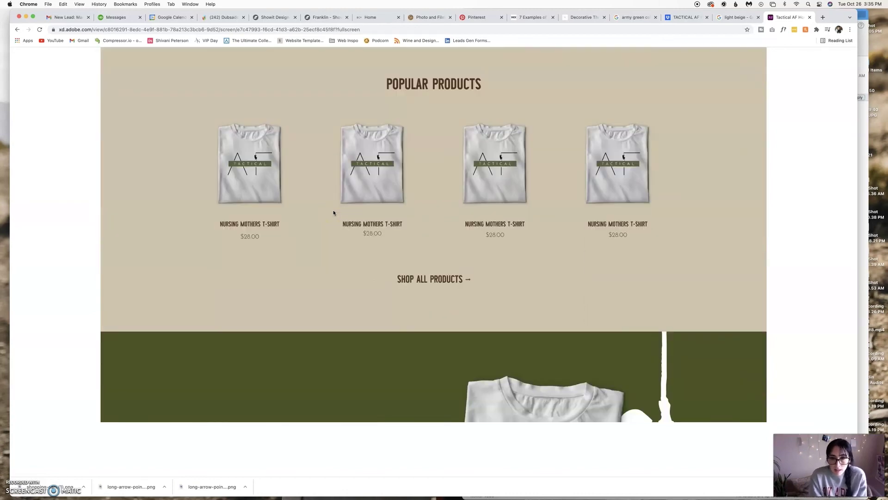
pyautogui.scroll(-10, 333, 212)
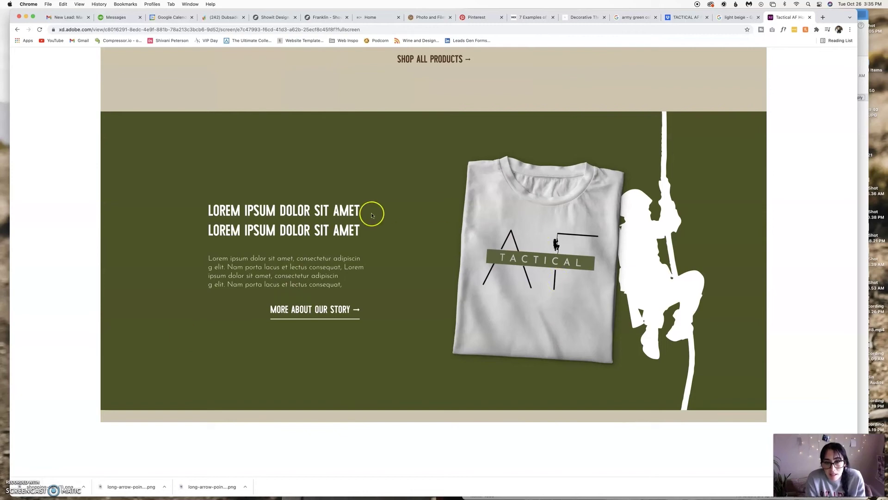
pyautogui.scroll(-1, 372, 216)
pyautogui.scroll(-15, 371, 215)
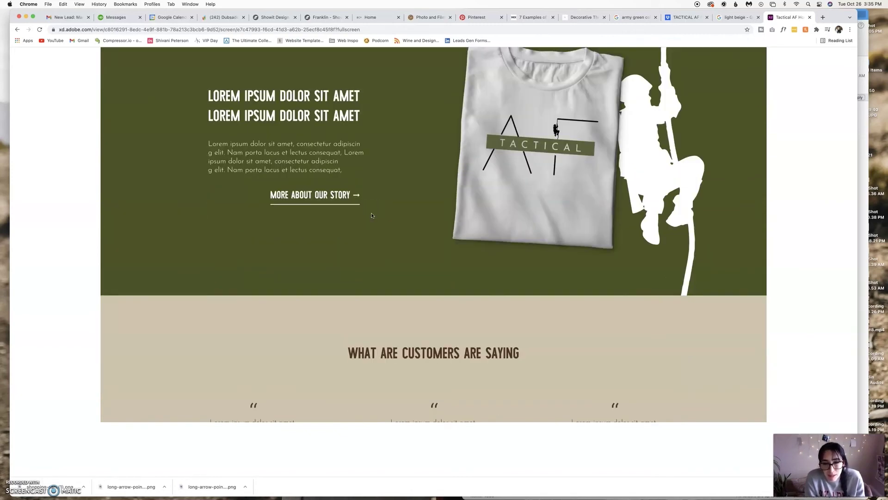
pyautogui.scroll(-3, 372, 215)
pyautogui.scroll(-10, 372, 215)
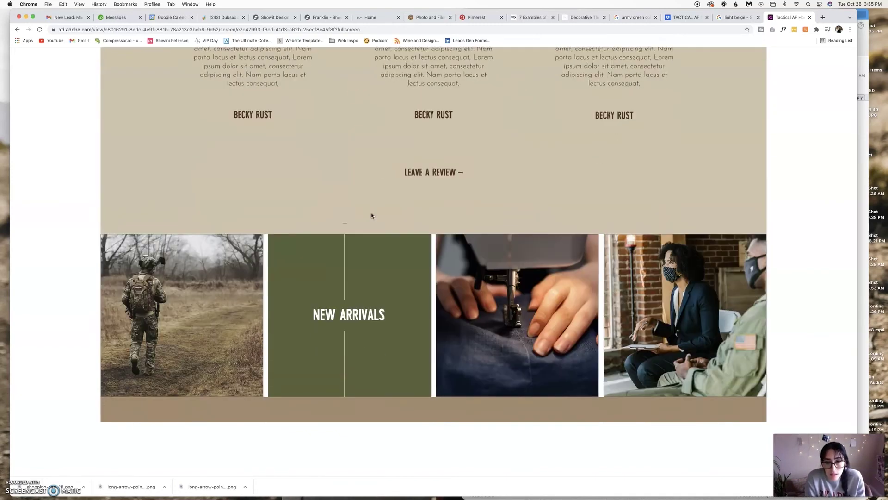
pyautogui.scroll(20, 371, 214)
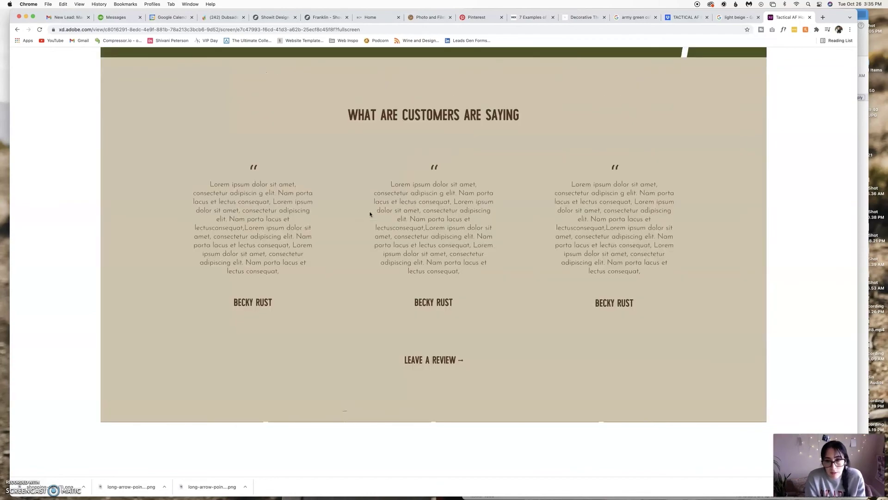
pyautogui.scroll(15, 371, 214)
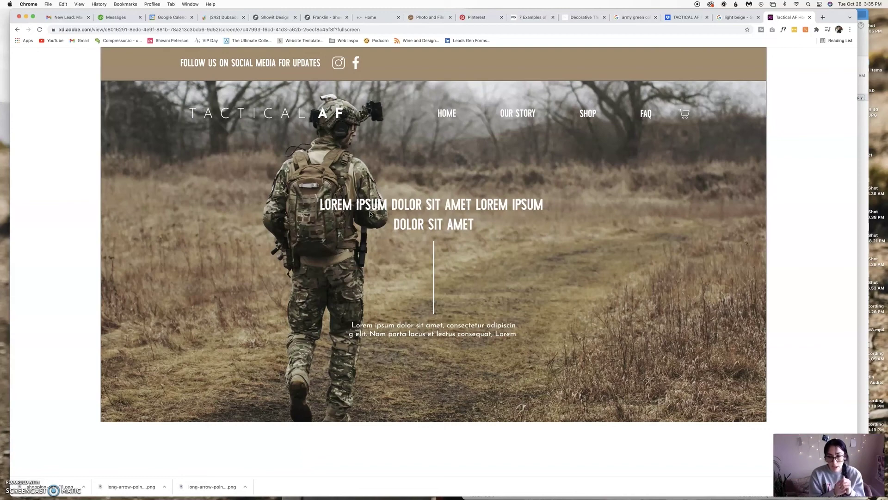
pyautogui.scroll(-15, 370, 214)
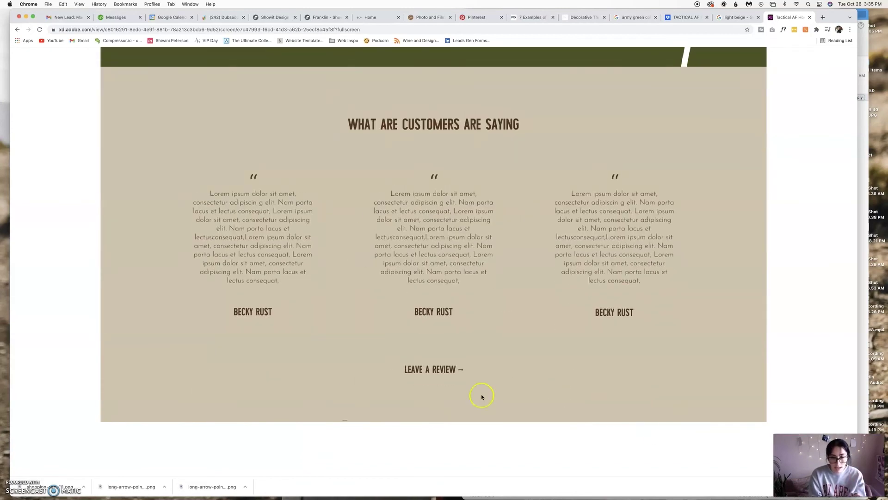
pyautogui.scroll(7, 635, 324)
pyautogui.scroll(5, 624, 307)
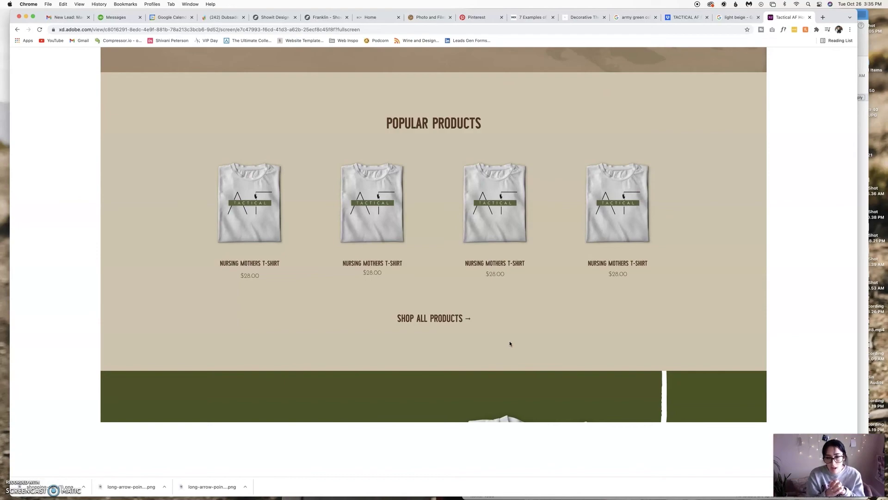
pyautogui.scroll(10, 509, 341)
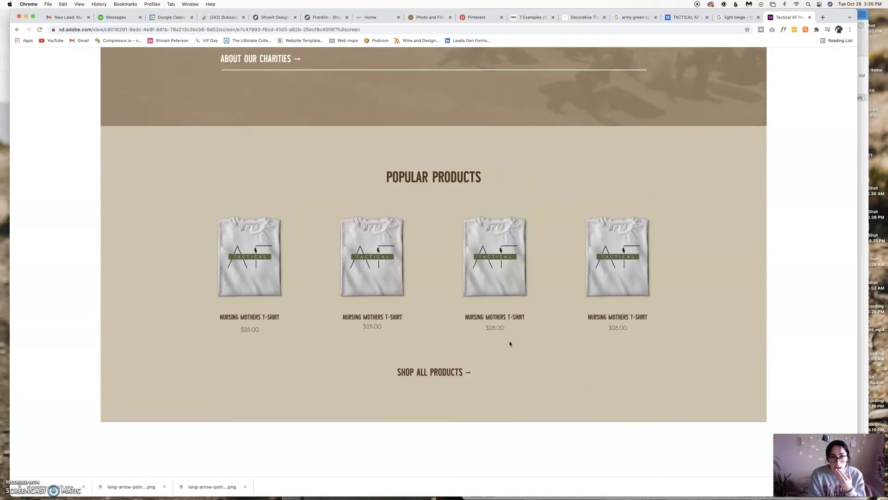
pyautogui.scroll(5, 510, 341)
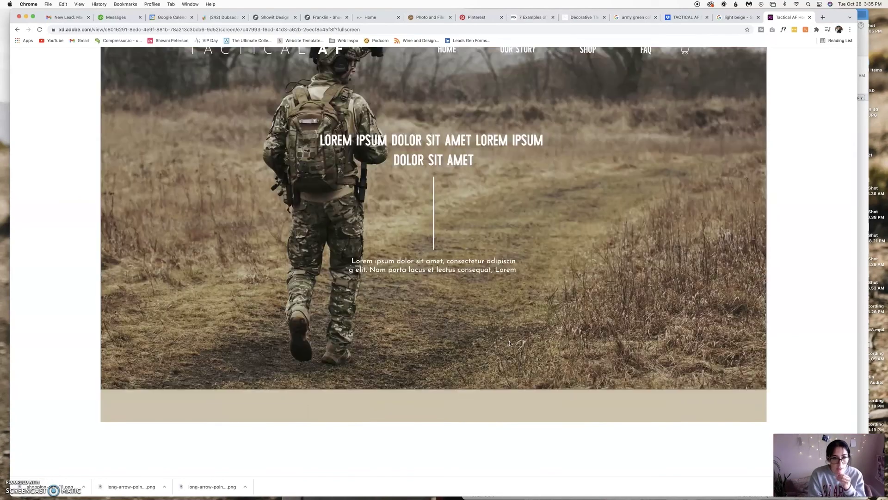
pyautogui.scroll(-5, 510, 340)
pyautogui.scroll(-2, 378, 322)
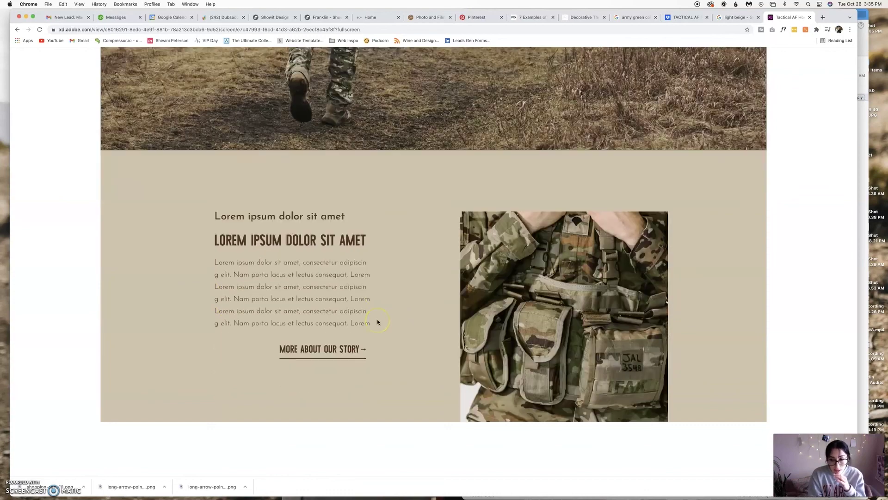
pyautogui.scroll(-5, 377, 321)
pyautogui.scroll(4, 378, 322)
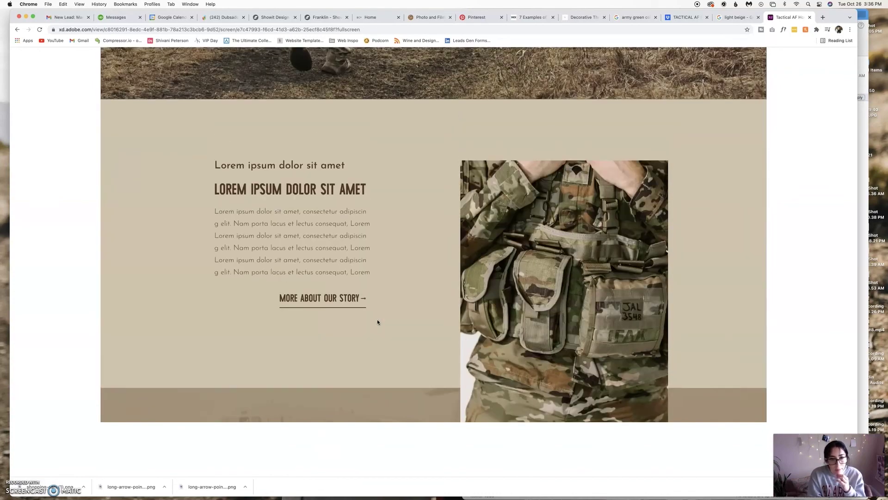
pyautogui.scroll(-12, 377, 321)
pyautogui.scroll(3, 377, 321)
pyautogui.click(377, 380)
pyautogui.click(583, 138)
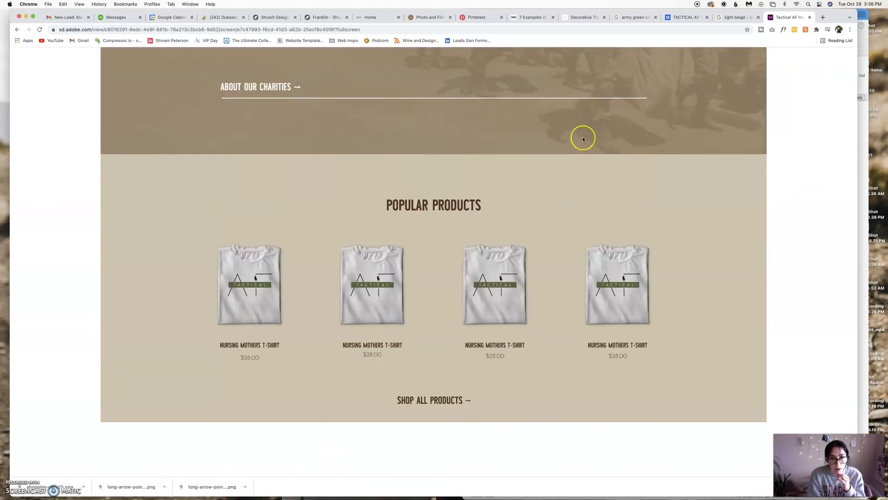
pyautogui.scroll(10, 582, 138)
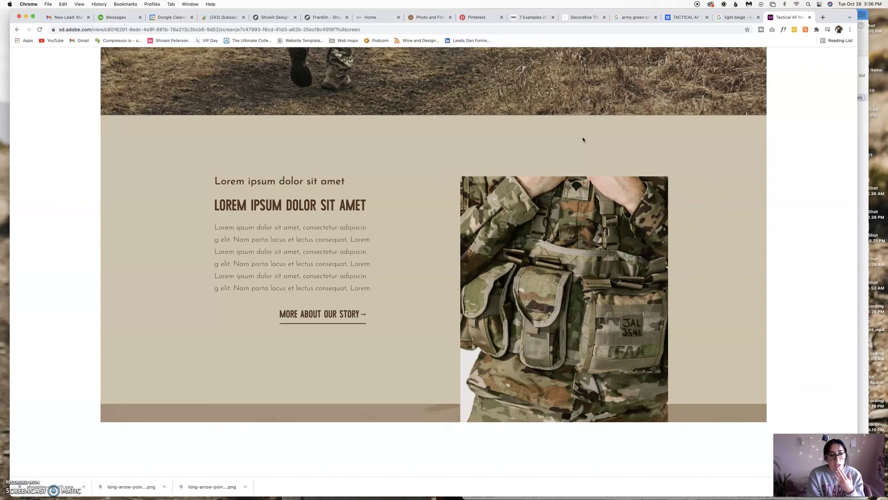
pyautogui.click(580, 162)
pyautogui.scroll(10, 580, 162)
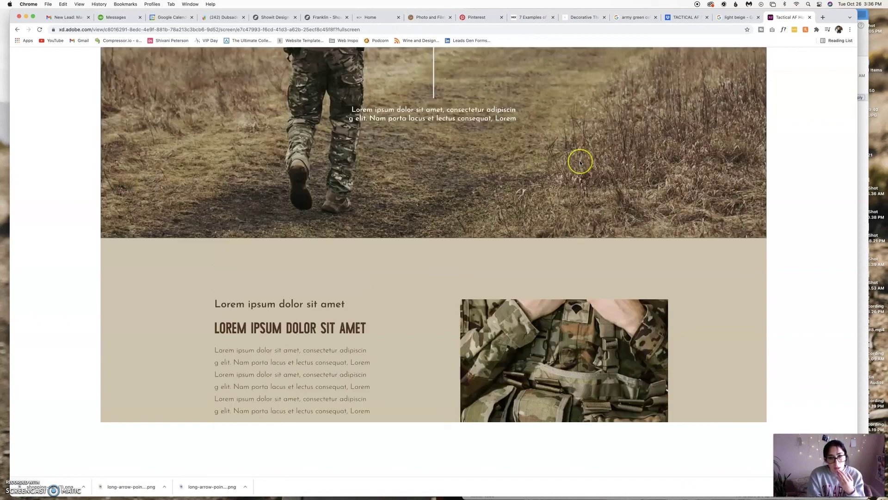
pyautogui.scroll(-1, 581, 162)
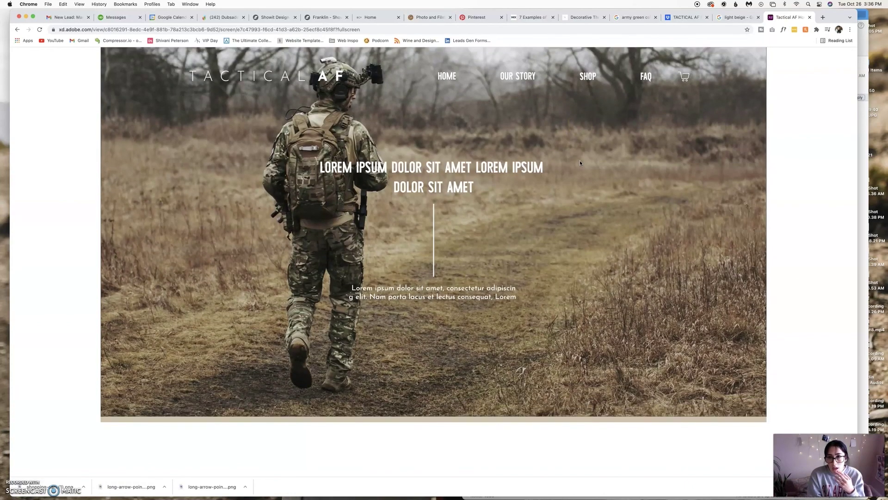